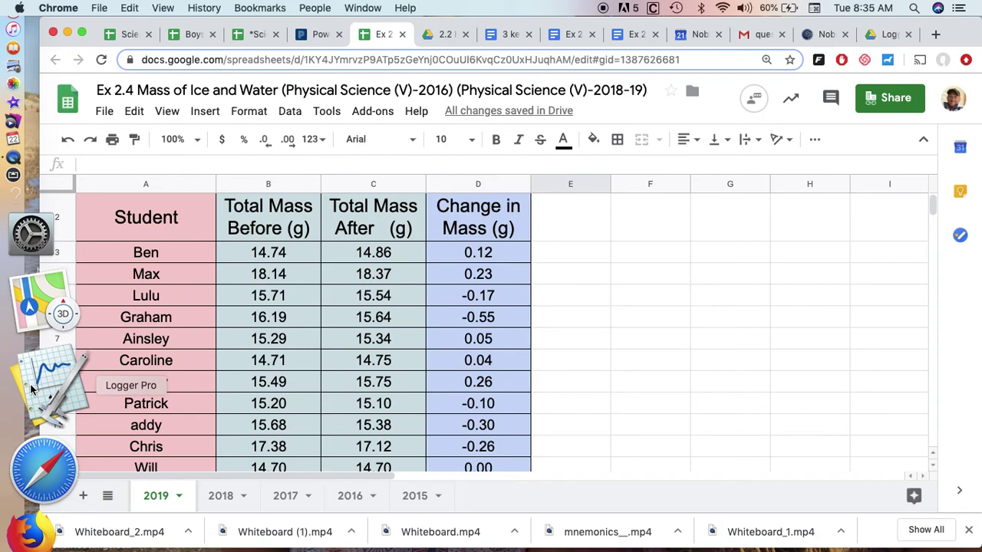
- Launch Logger Pro from the Dock with a new untitled file beside the mass data
left_click(30, 390)
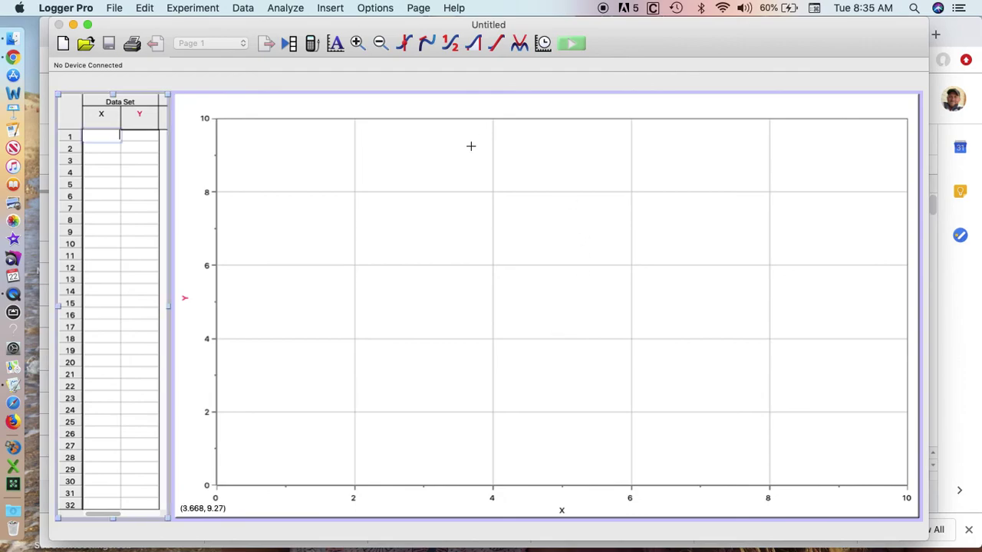
- Delete the graph from the page and remove the Y column from the data table
left_click(364, 270)
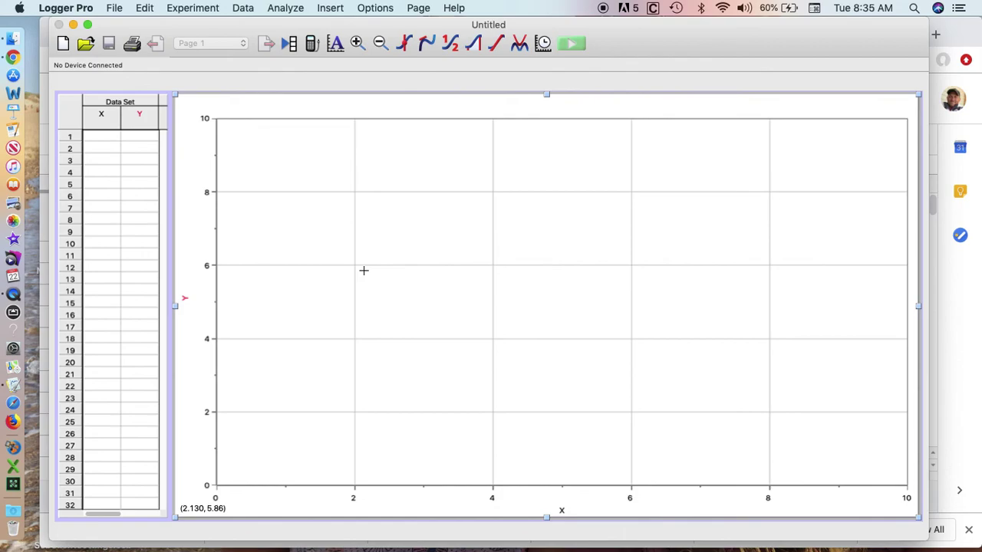
key("super+a")
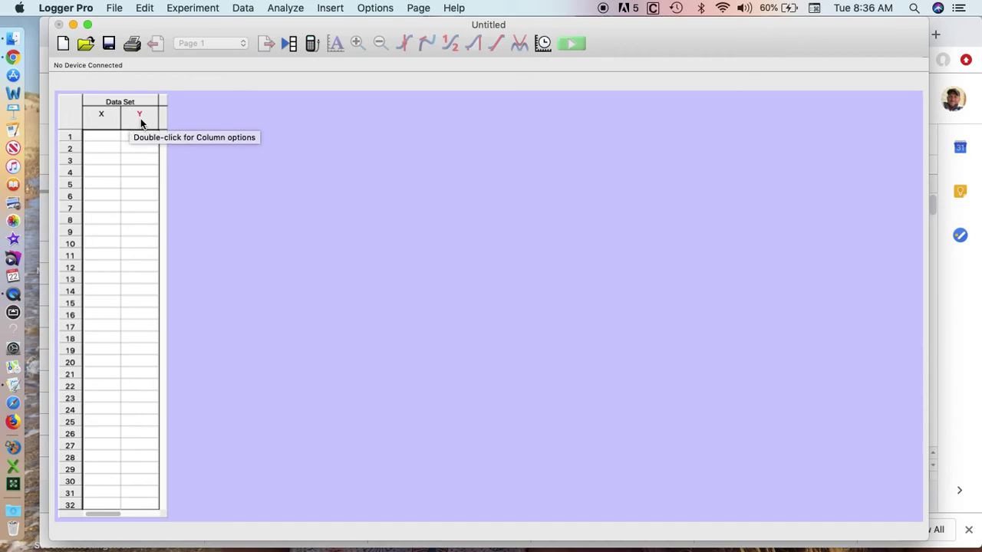
left_click(242, 9)
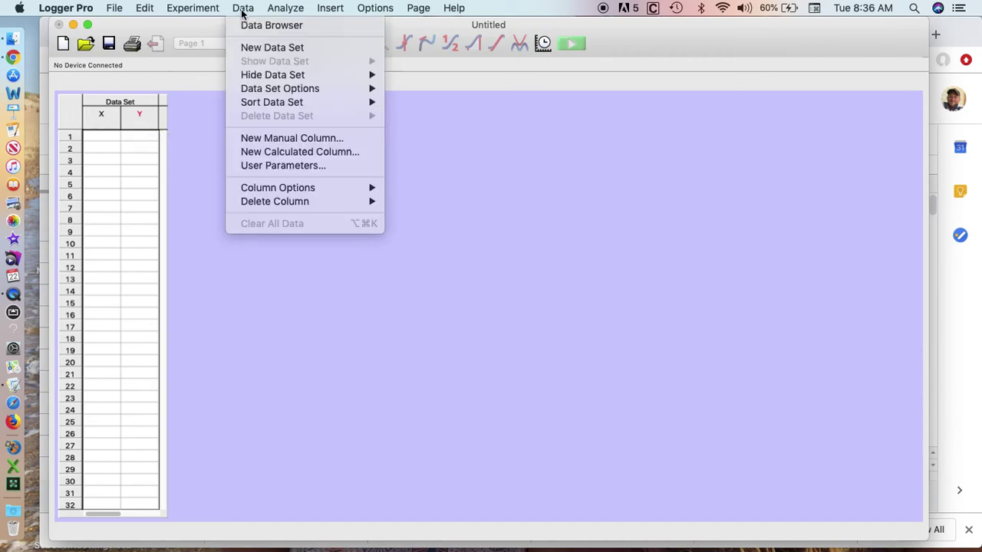
mouse_move(243, 203)
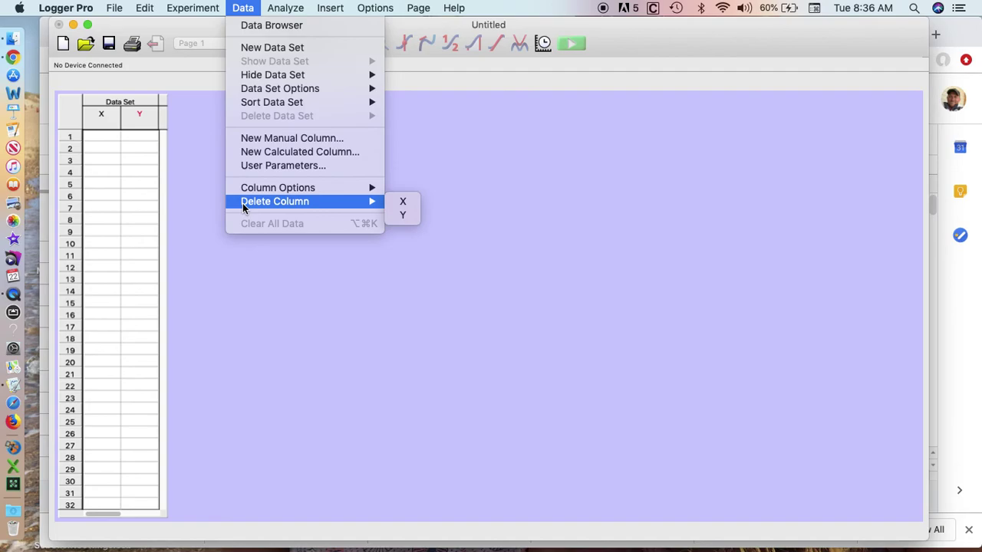
left_click(405, 216)
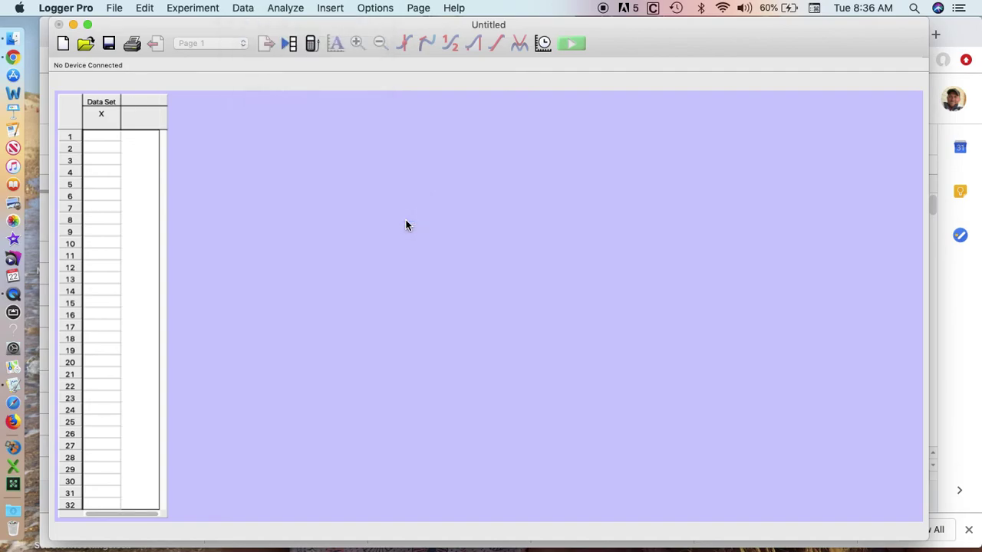
- Rename the X column Change in Mass, short name Change, with units g
double_click(103, 114)
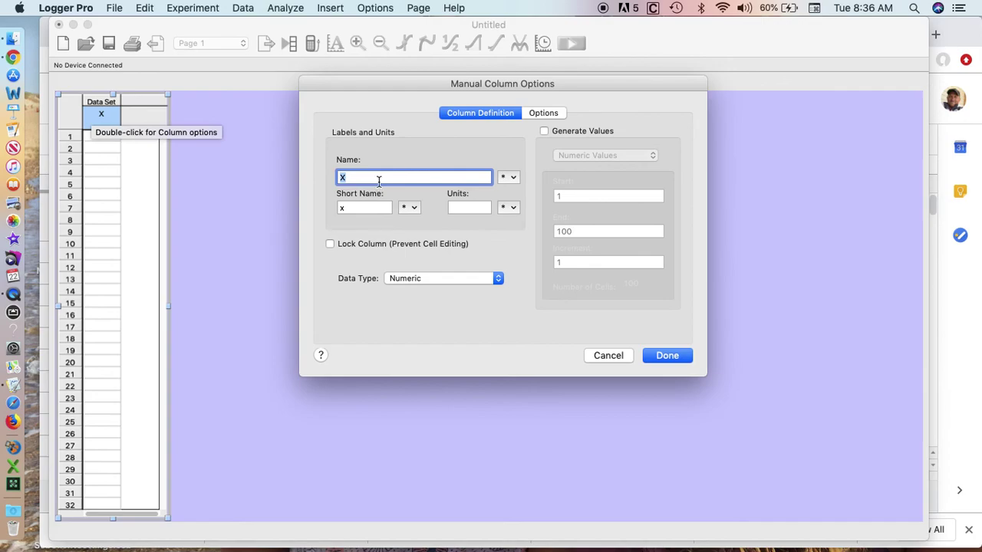
left_click(360, 177)
key("BackSpace")
double_click(364, 208)
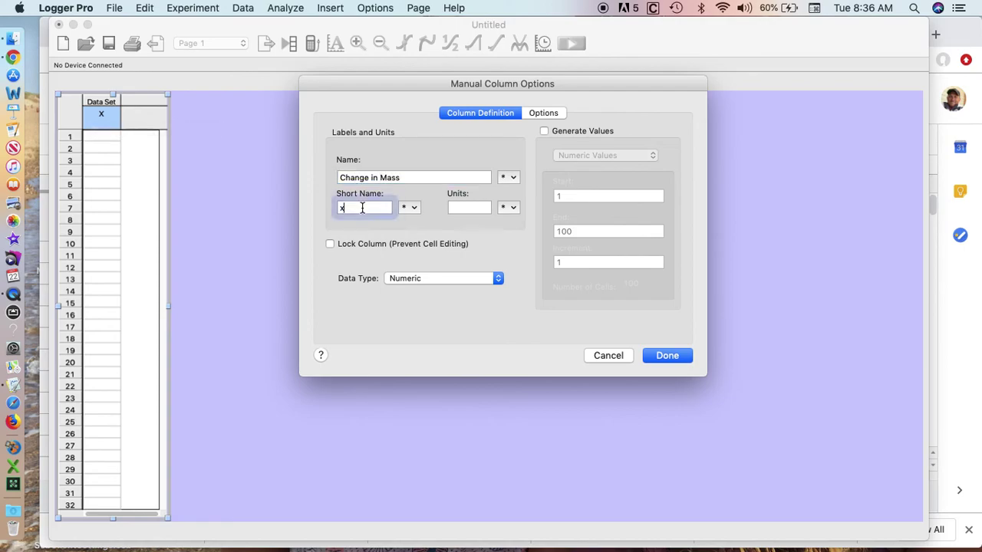
key("BackSpace")
key("BackSpace")
key("BackSpace")
key("BackSpace")
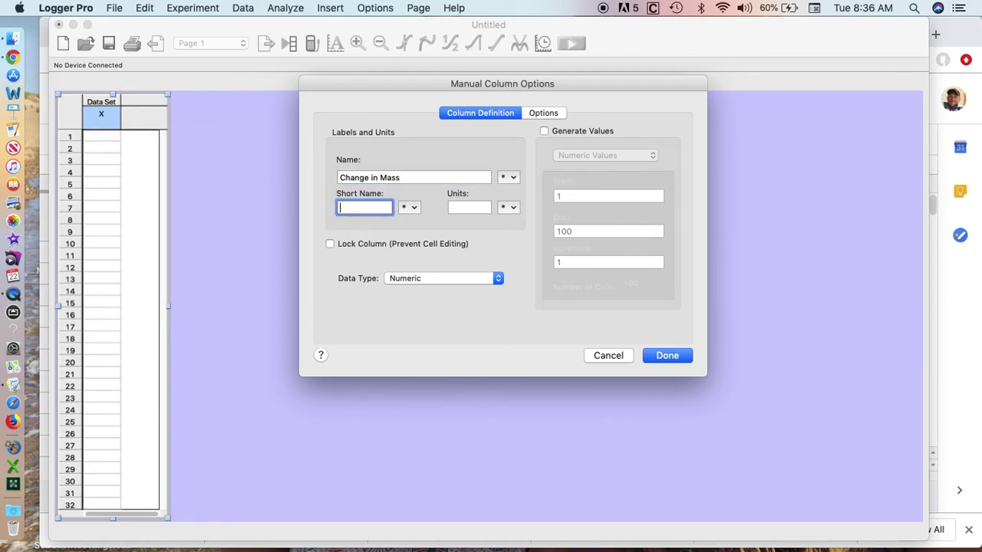
type("Change")
left_click(479, 209)
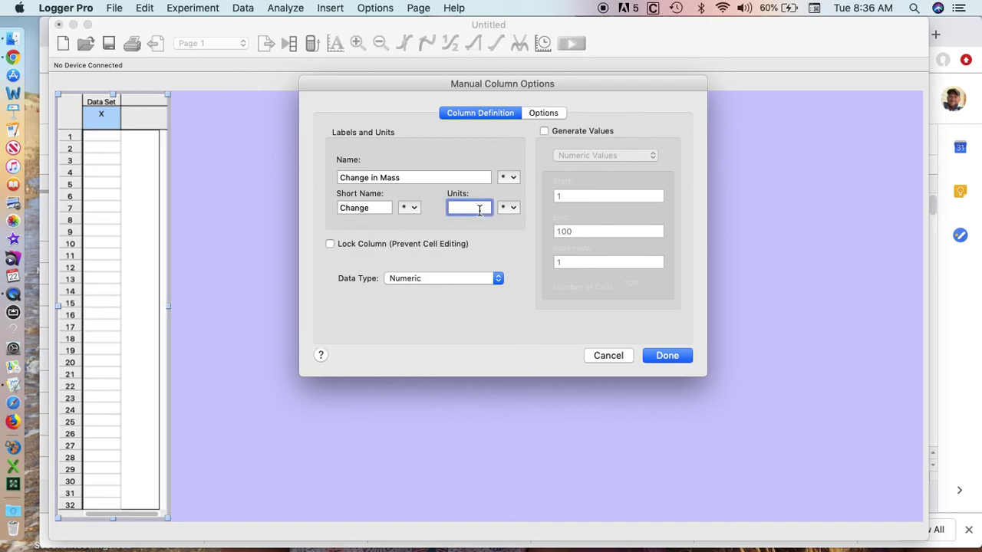
type("g")
- Color the Change column tomato red and close its options
left_click(544, 115)
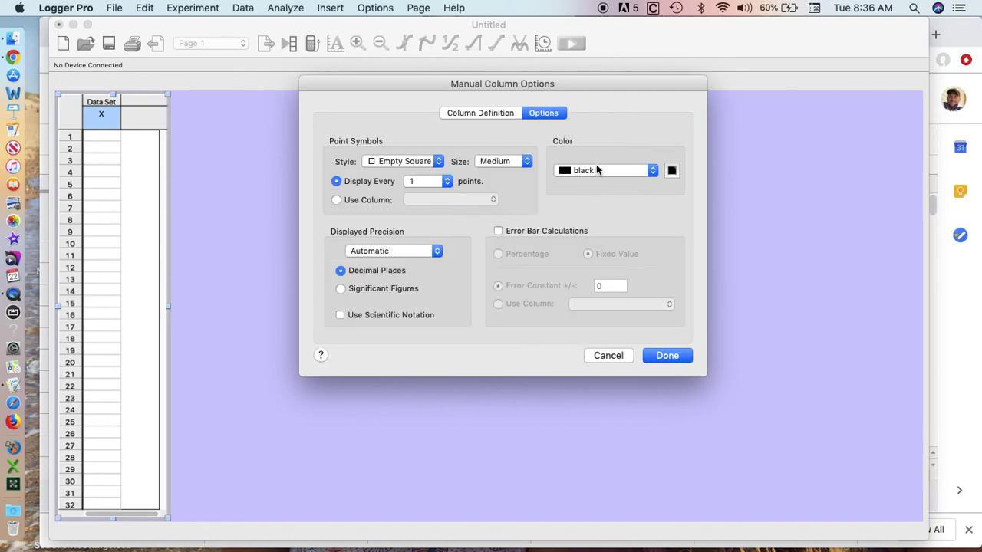
left_click(599, 171)
scroll(591, 92, "up", 10)
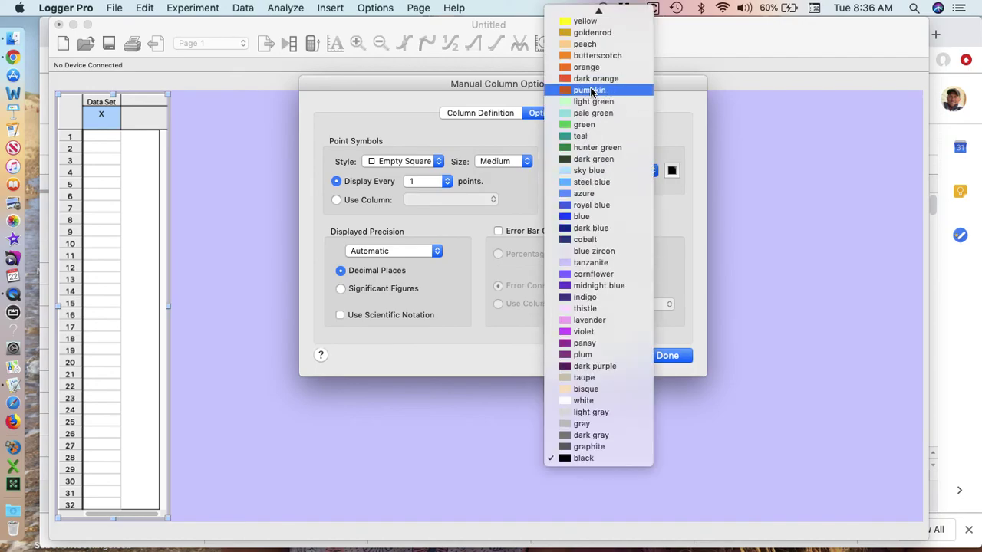
left_click(585, 61)
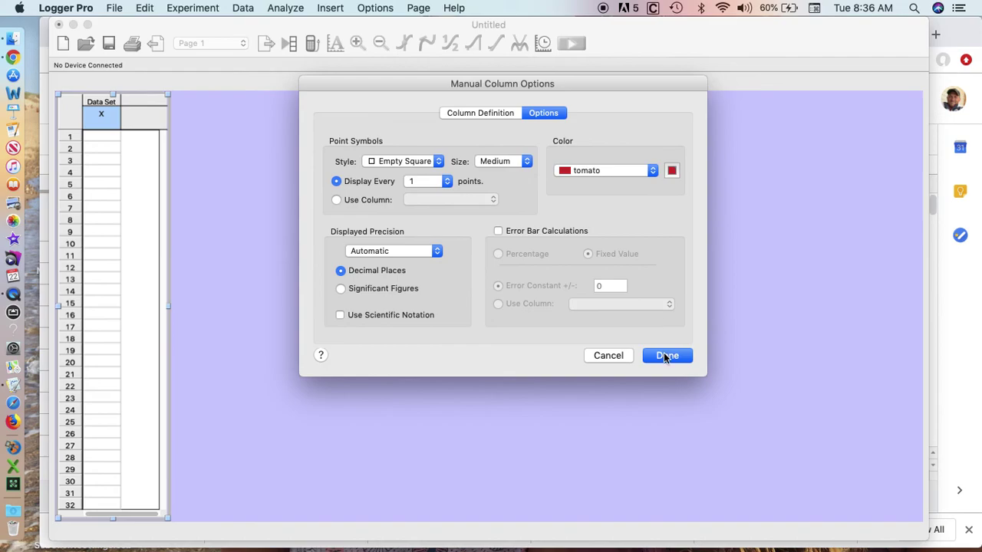
left_click(666, 356)
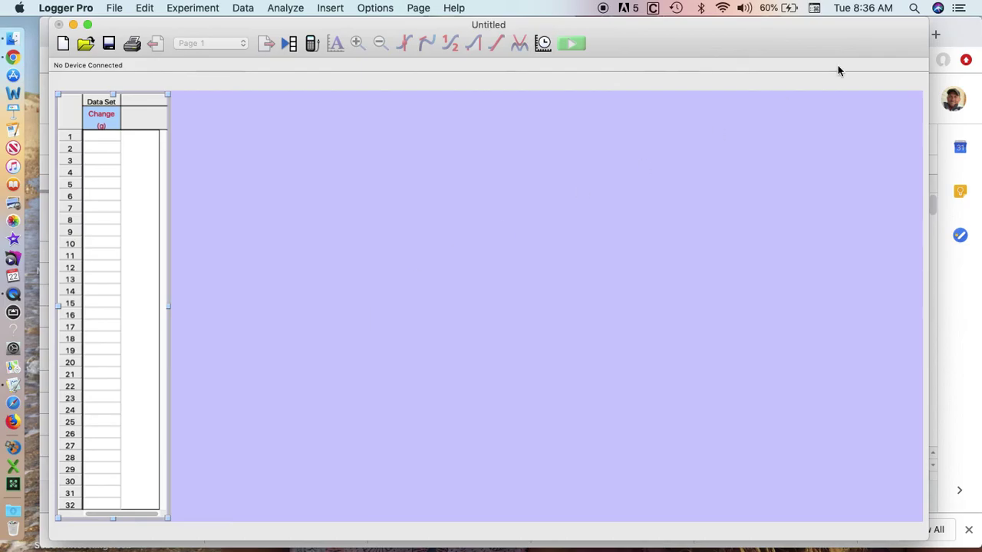
- Copy the 14 Change in Mass values from column D, starting at D3, in Google Sheets
key("ctrl+Up")
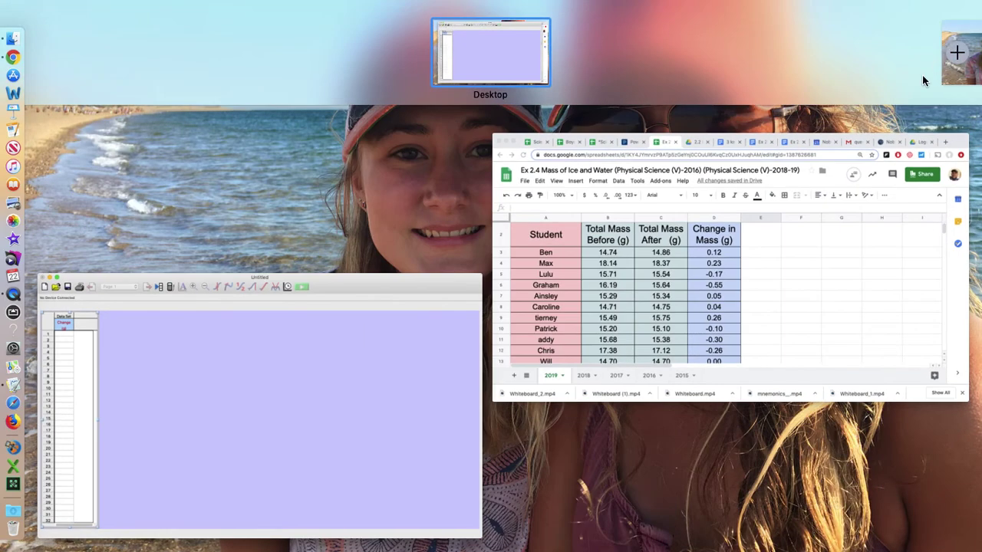
left_click(959, 151)
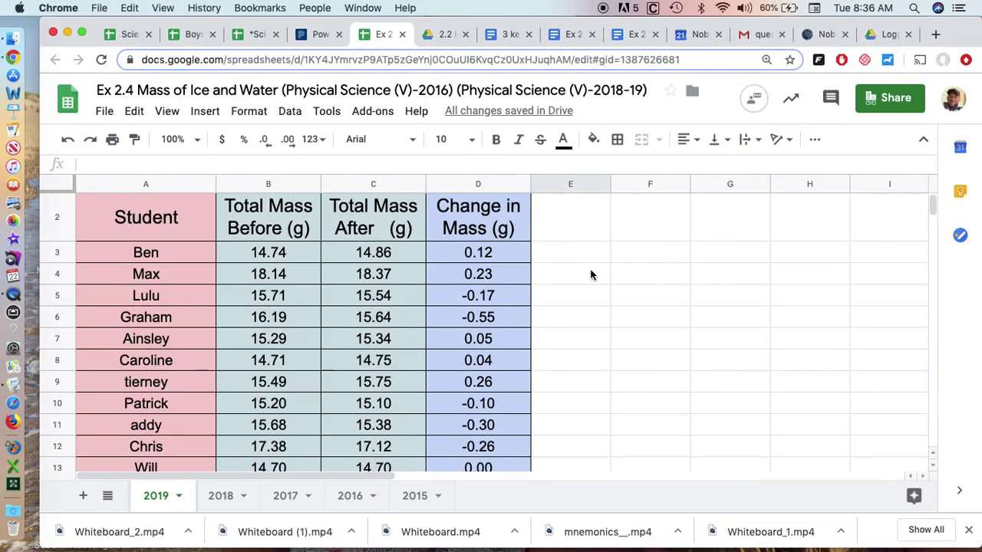
scroll(583, 270, "down", 1)
scroll(577, 271, "up", 1)
scroll(577, 270, "up", 1)
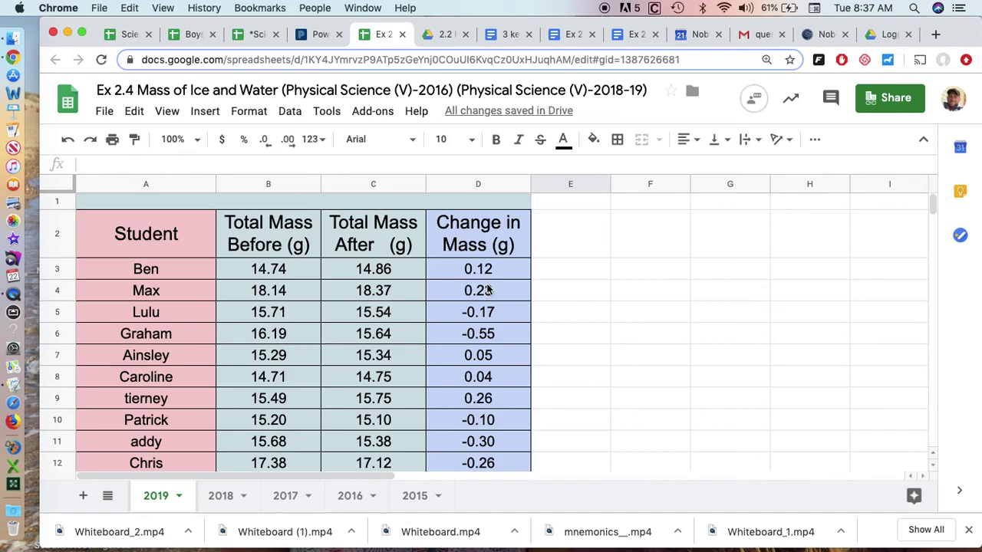
left_click_drag(483, 269, 484, 311)
scroll(476, 292, "down", 3)
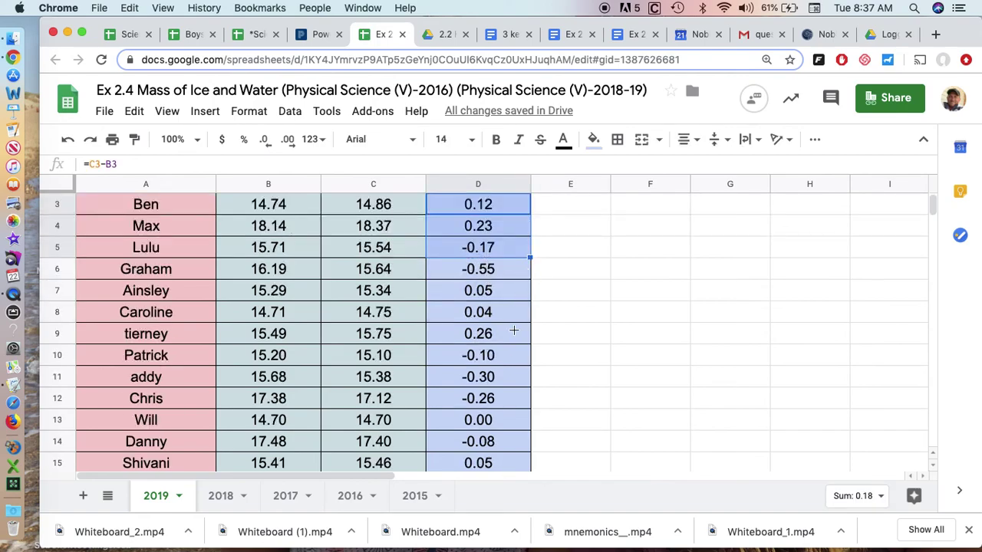
left_click_drag(511, 348, 495, 383)
scroll(512, 386, "down", 5)
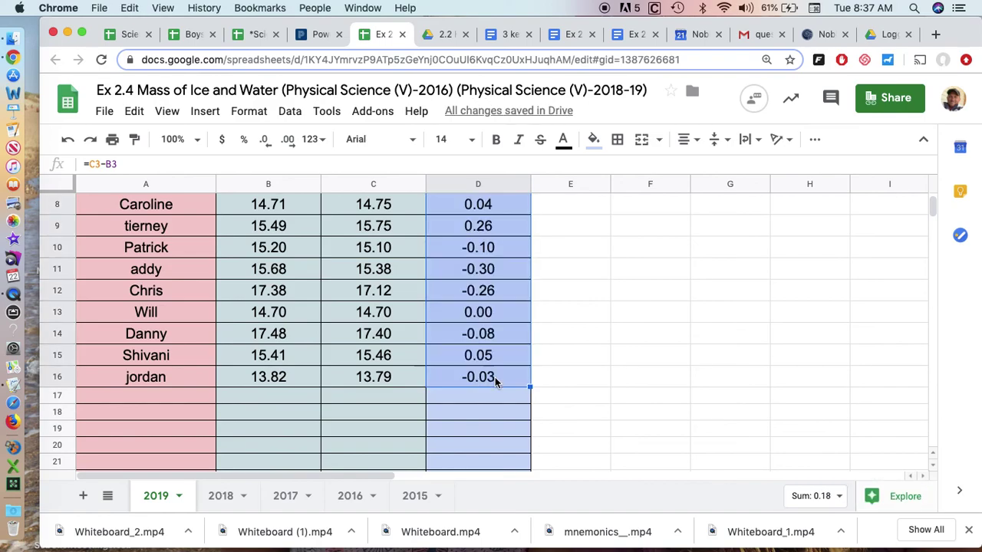
key("ctrl+Up")
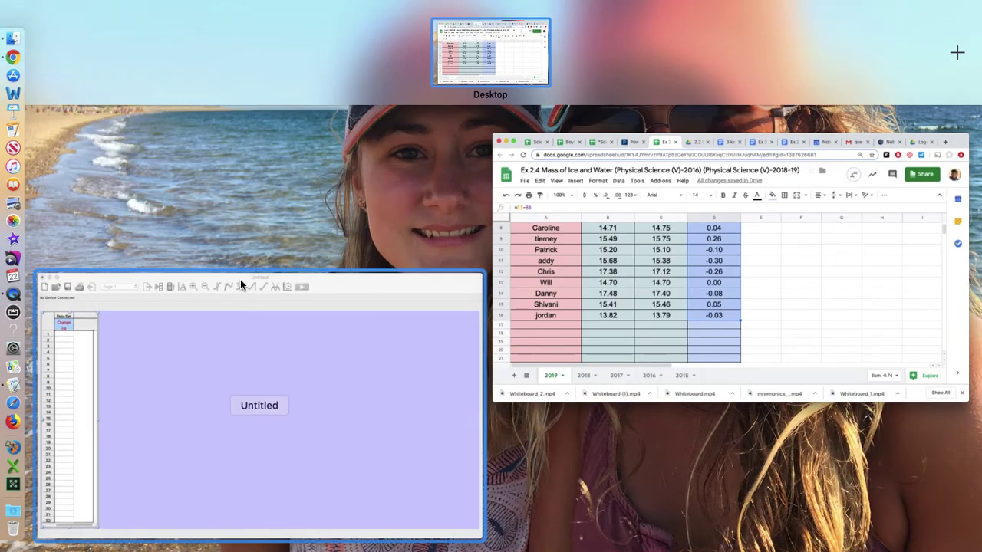
- Paste the copied mass changes into the Change column starting at row 1
left_click(241, 386)
left_click(100, 137)
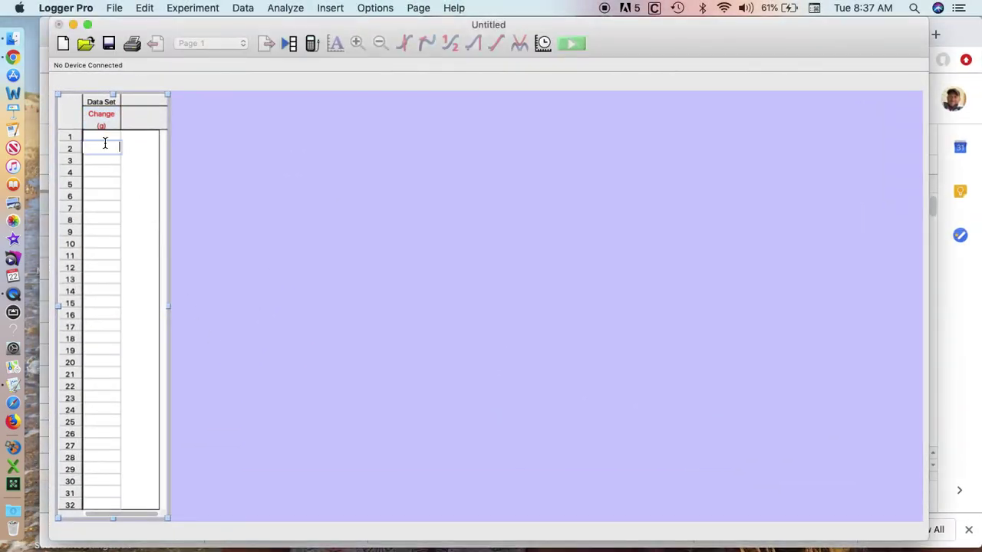
type("-0.12 0.23 -0.17")
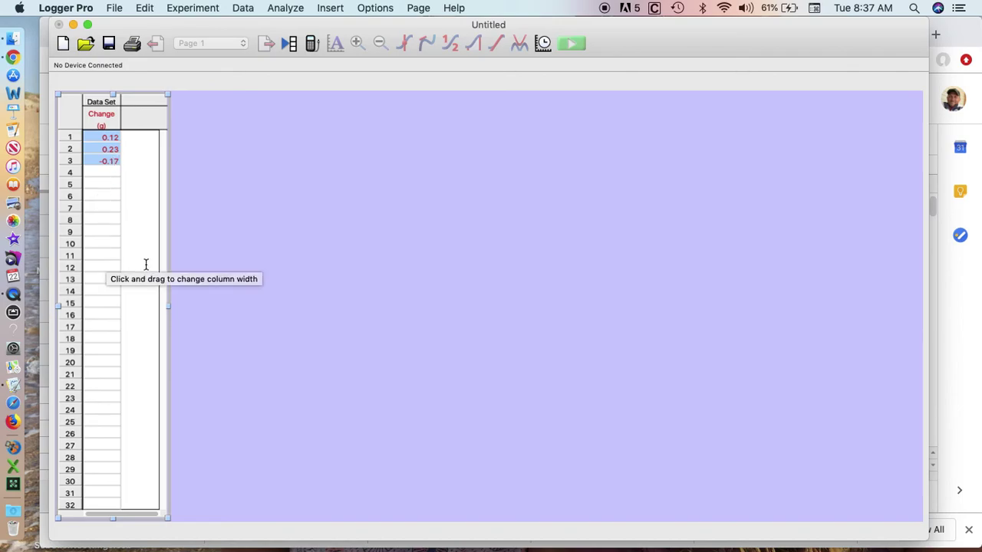
- Rename the data set Exp 2.1
double_click(102, 105)
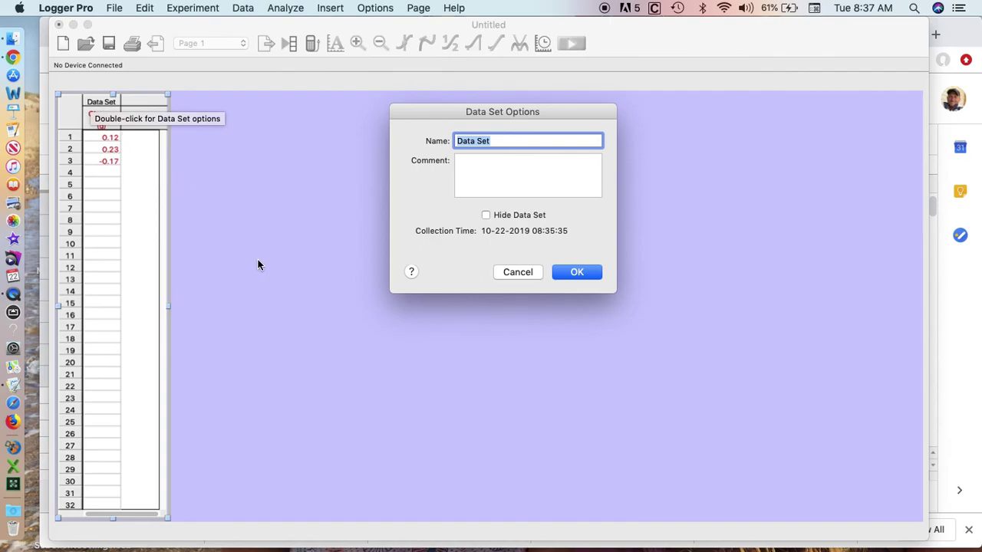
type("Exp 2.1")
left_click(576, 273)
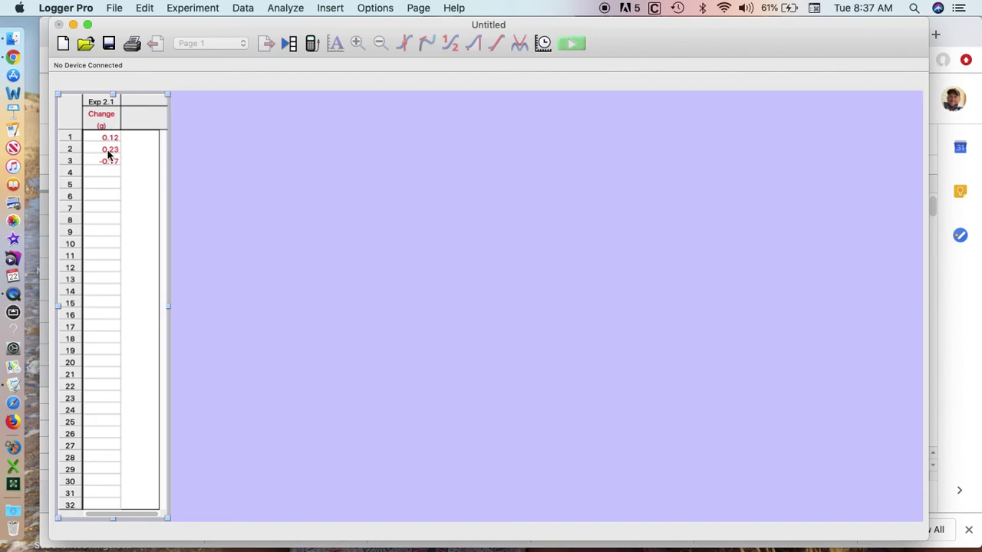
- Add a second data set and name it Exp 2.4
left_click(251, 7)
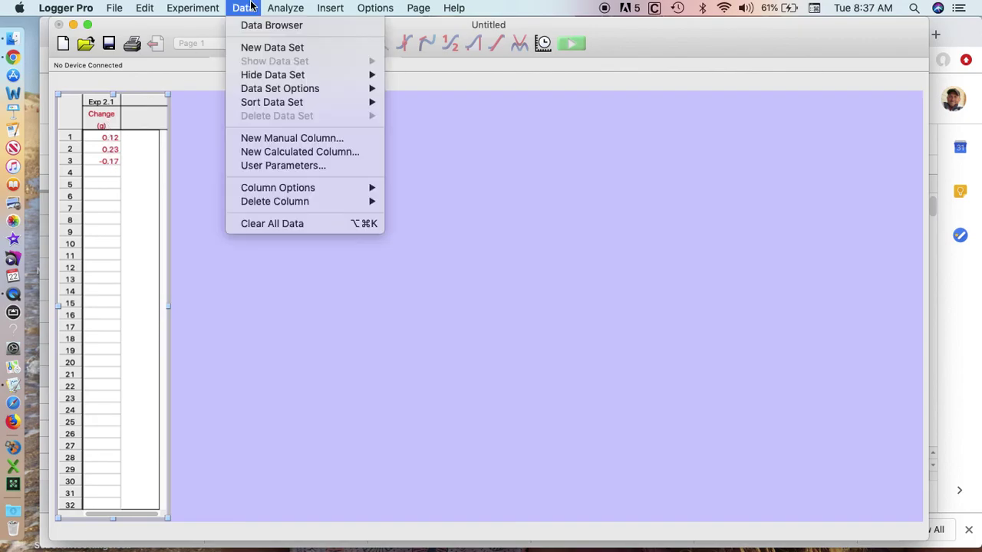
left_click(248, 50)
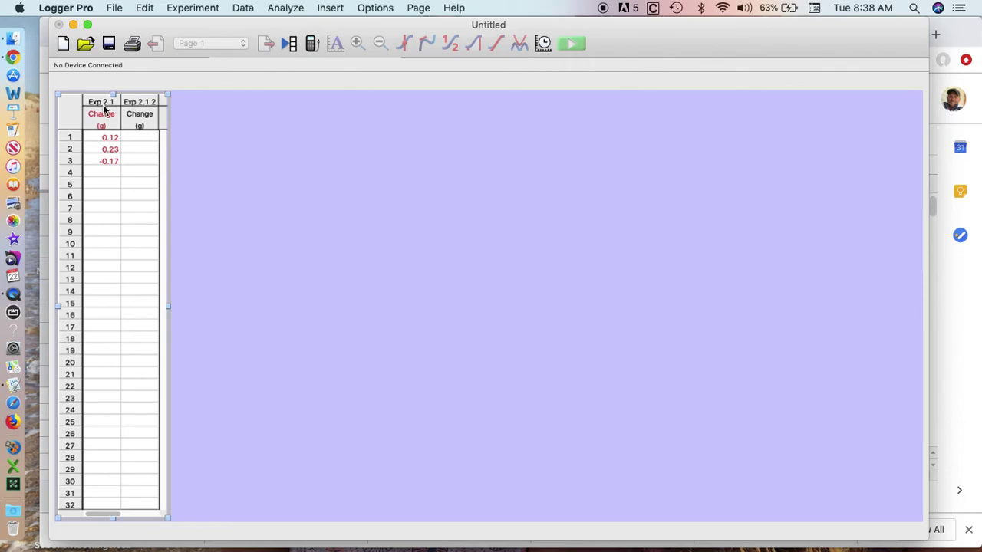
double_click(148, 110)
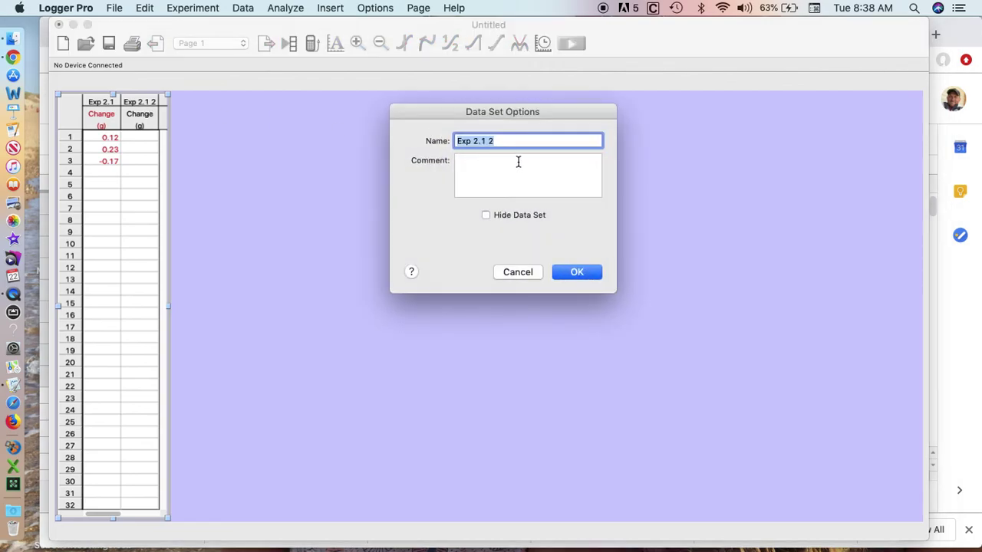
key("Right")
key("BackSpace")
key("BackSpace")
key("BackSpace")
type("4")
left_click(585, 273)
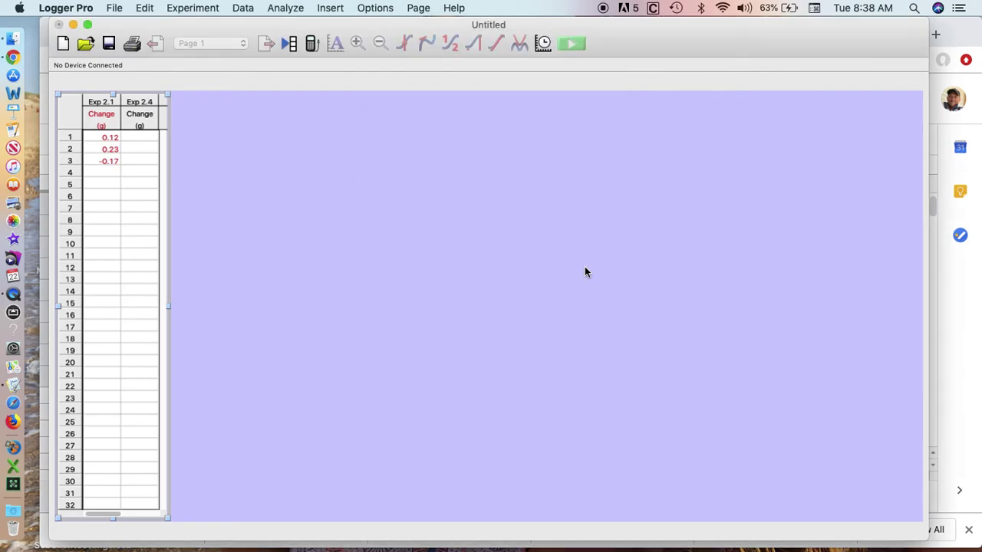
- Make the Exp 2.4 Change column violet
double_click(141, 119)
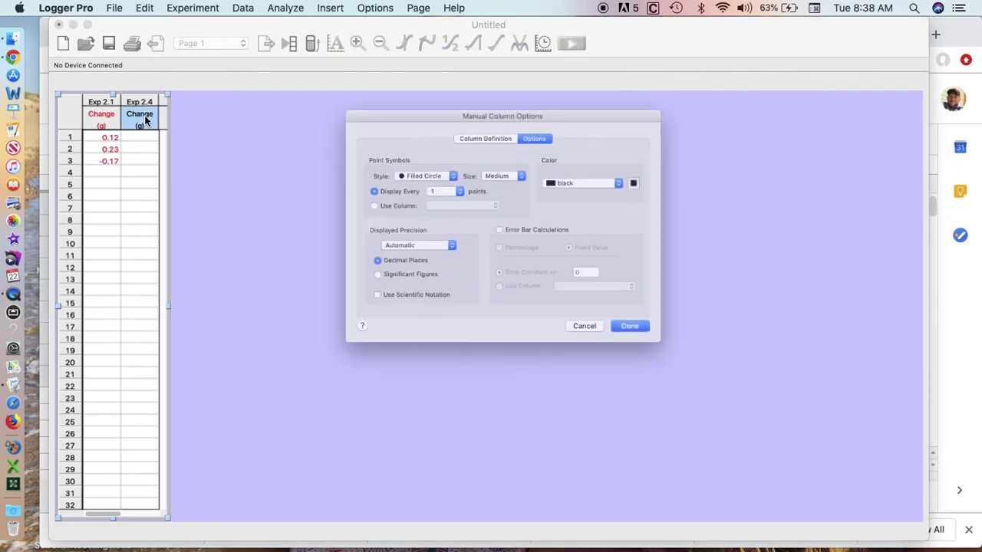
left_click(603, 170)
scroll(603, 172, "up", 5)
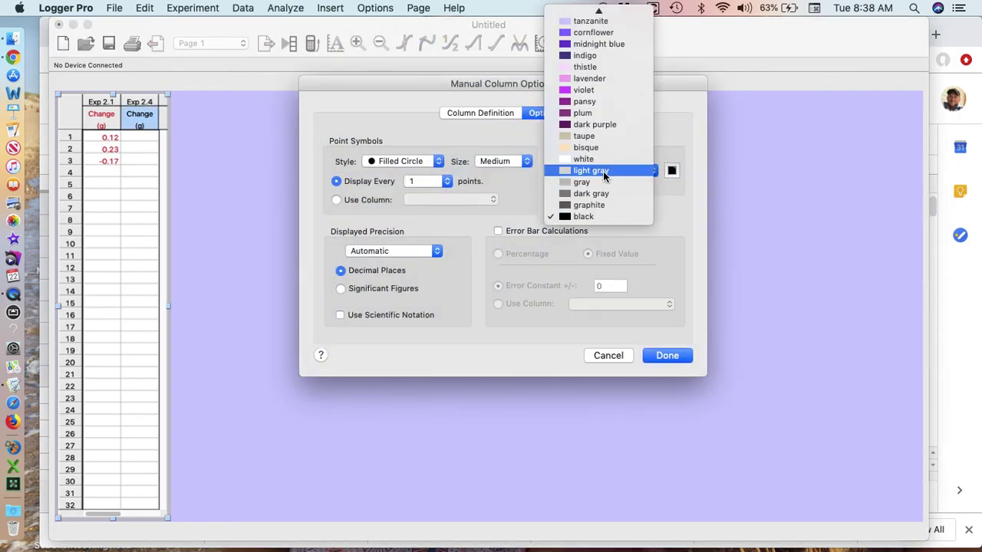
left_click(601, 171)
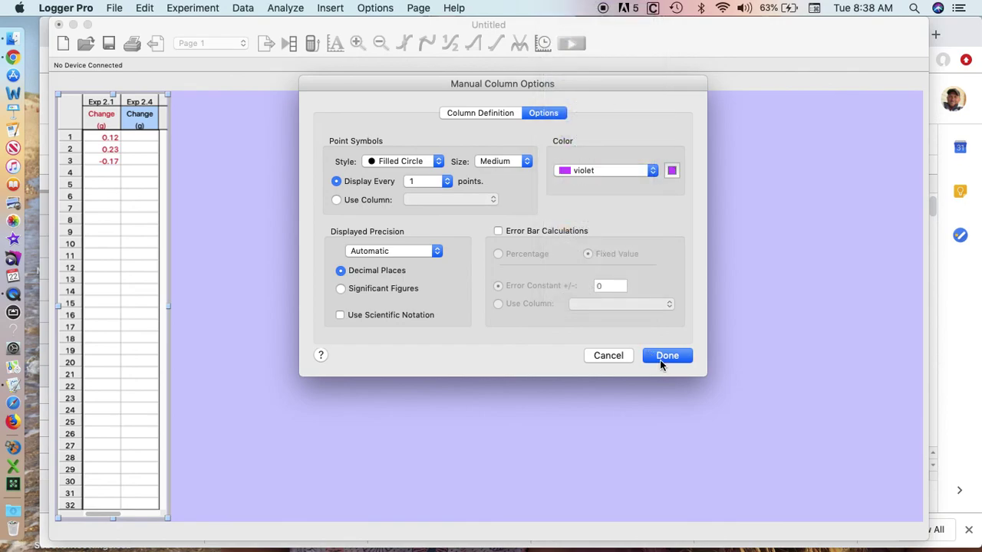
left_click(662, 358)
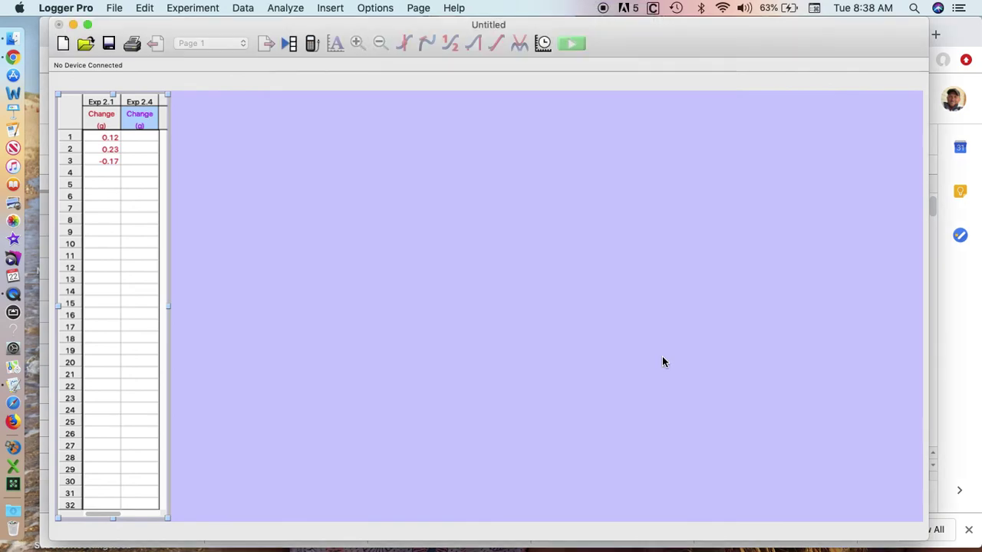
left_click(252, 11)
- Add a third data set named Exp 2.5
left_click(250, 46)
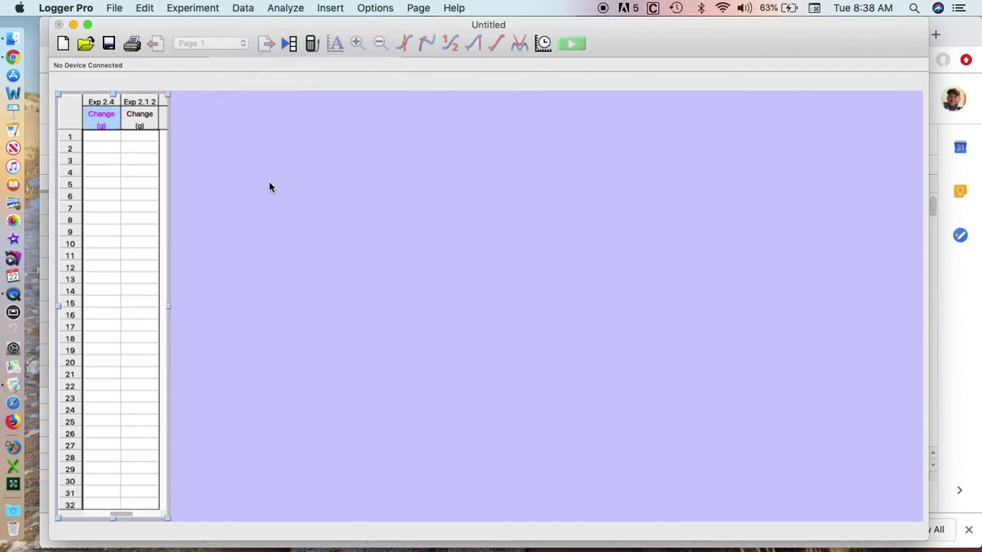
double_click(140, 105)
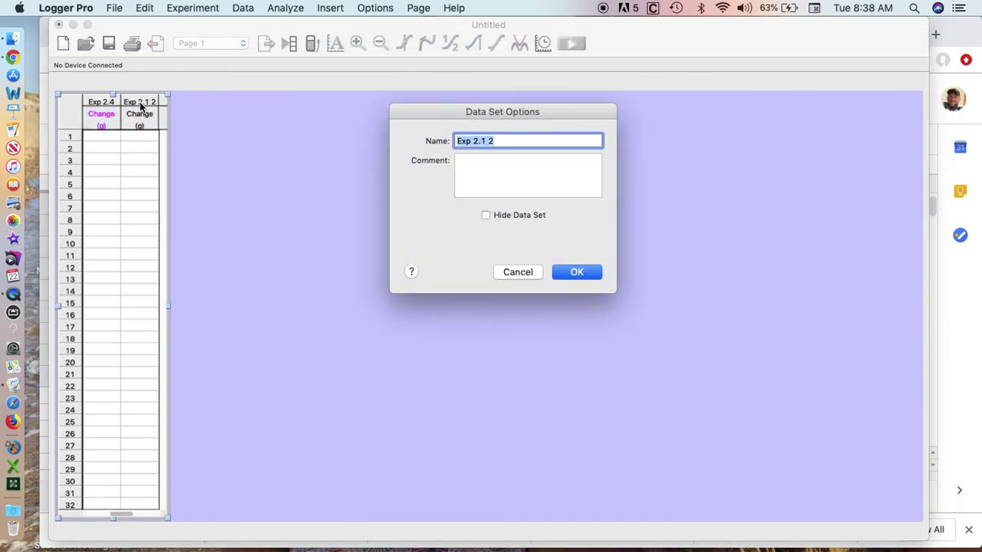
type("Exp 2")
left_click(576, 273)
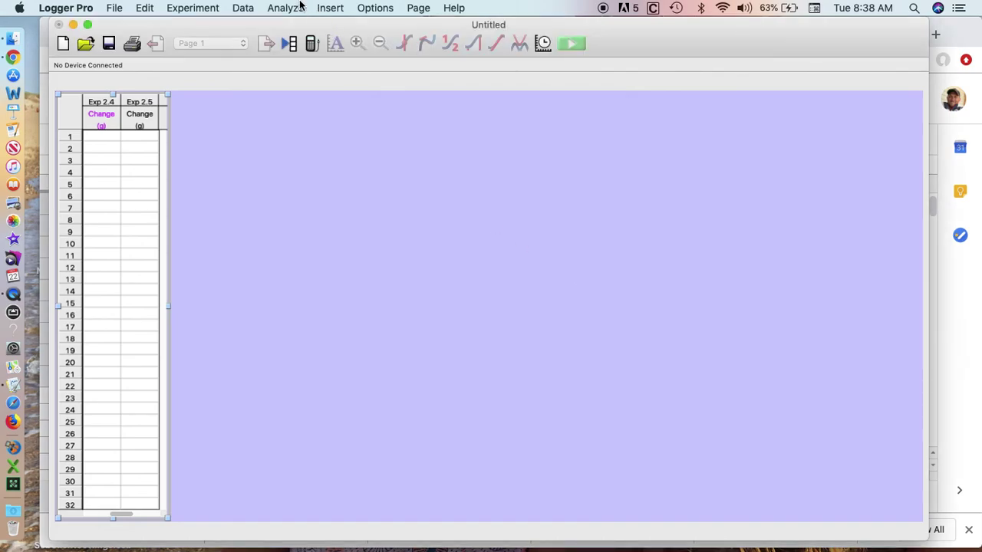
- Add a fourth data set named Exp 2.6 and widen the data table
left_click(257, 9)
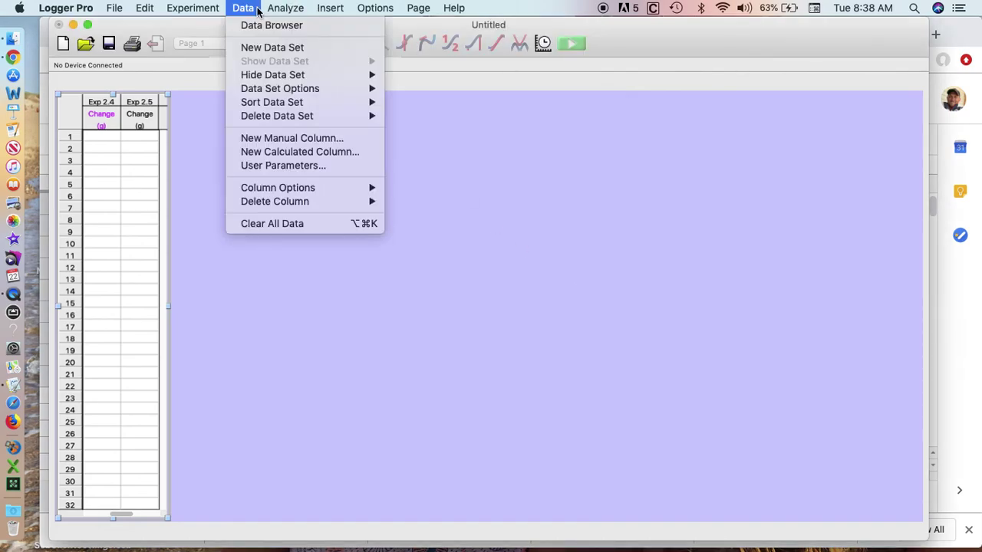
left_click(252, 54)
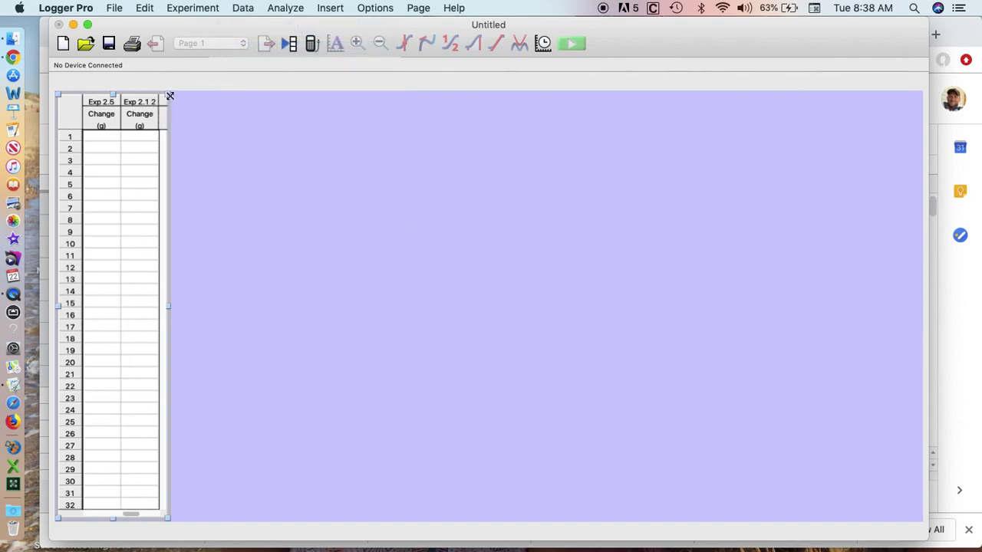
left_click_drag(169, 97, 374, 114)
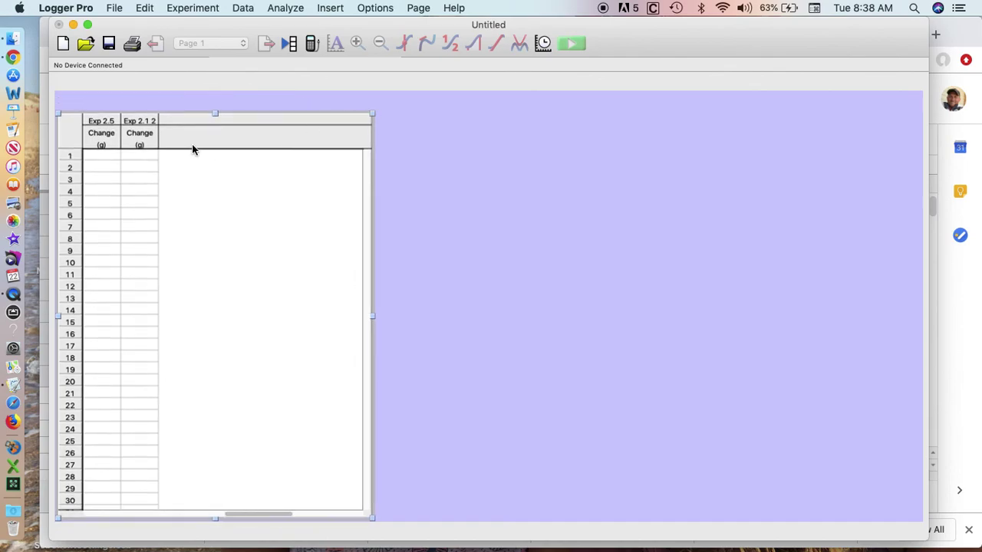
scroll(193, 150, "left", 5)
double_click(221, 123)
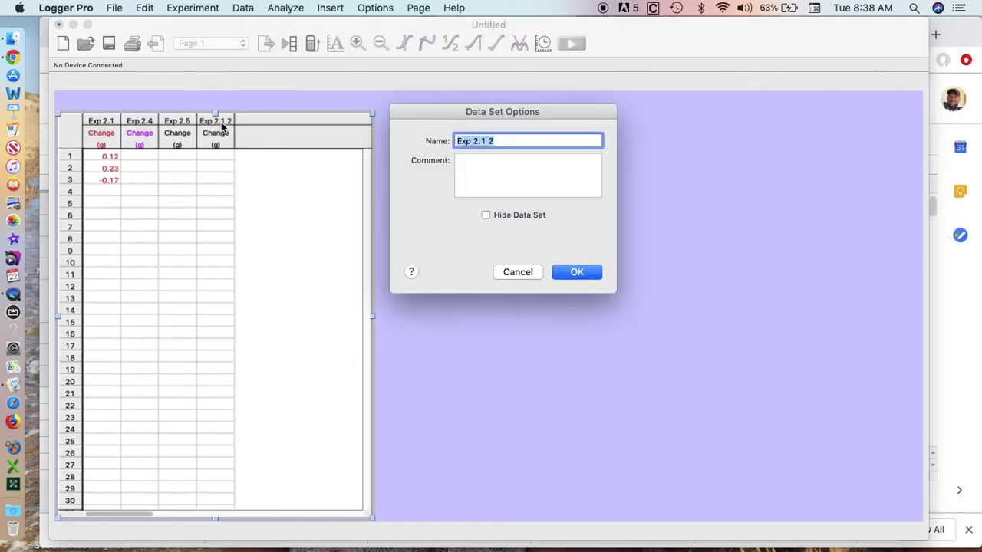
type("Exp")
left_click(574, 279)
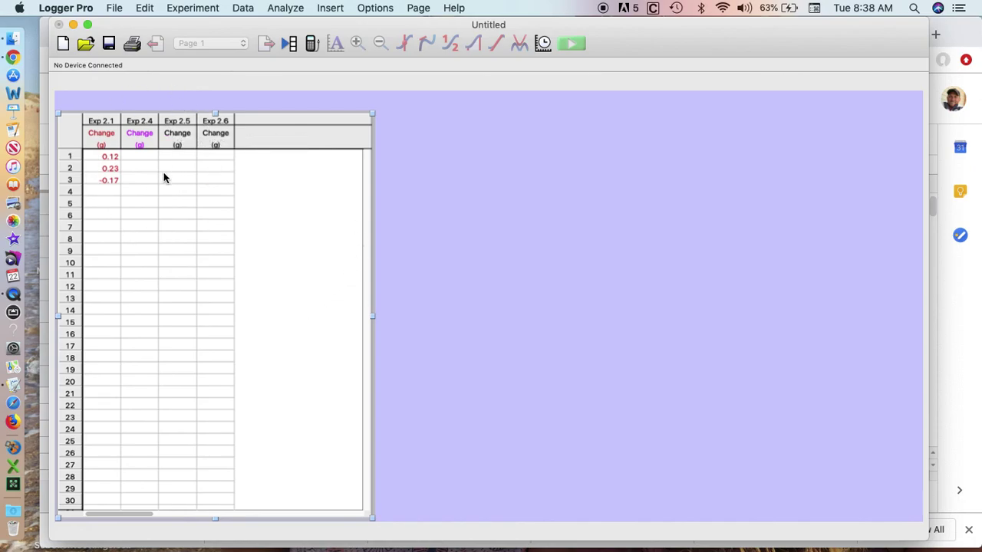
- Enter 0 in row 4 of Exp 2.1, leaving row 4 of Exp 2.4 and 2.5 empty
left_click(106, 192)
type("0.00")
key("Return")
left_click(158, 191)
key("Escape")
left_click(195, 190)
key("Escape")
- Look through the Insert menu choices without adding anything
left_click(142, 163)
left_click(323, 8)
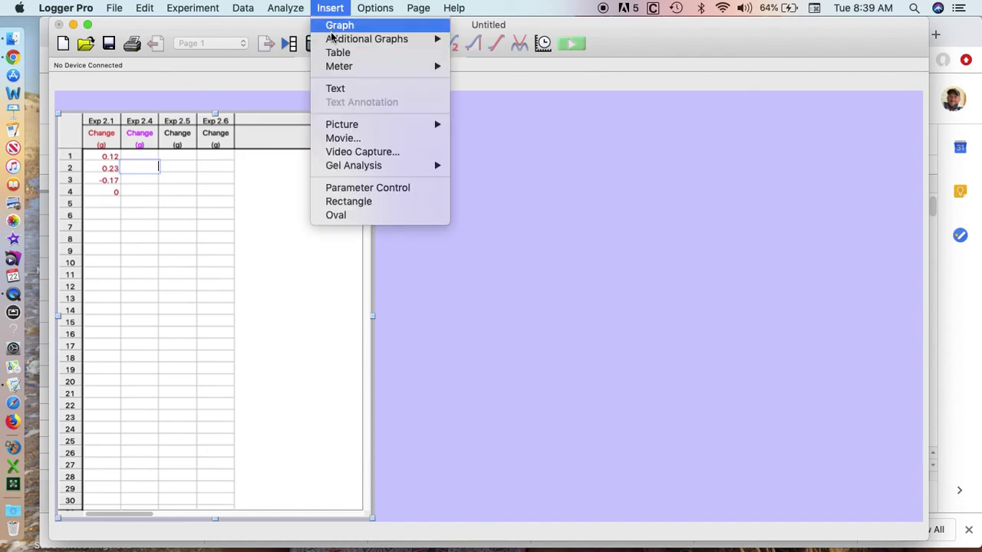
mouse_move(334, 39)
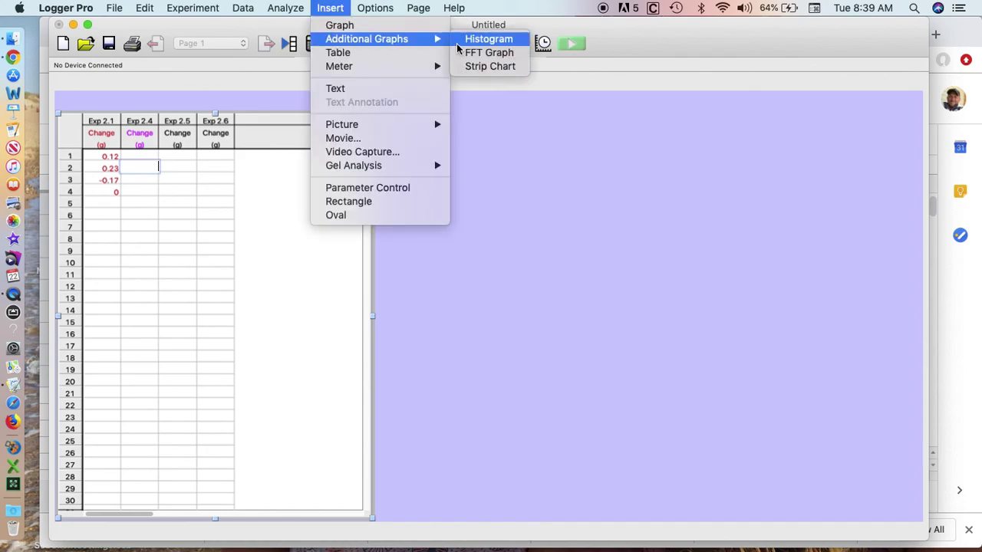
left_click(512, 185)
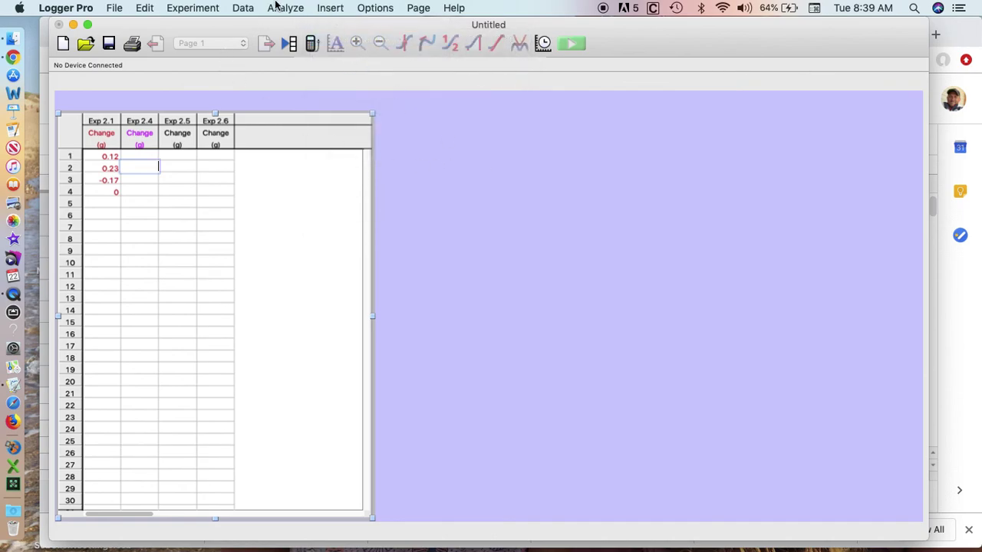
- Add a new page titled Histogram
left_click(418, 8)
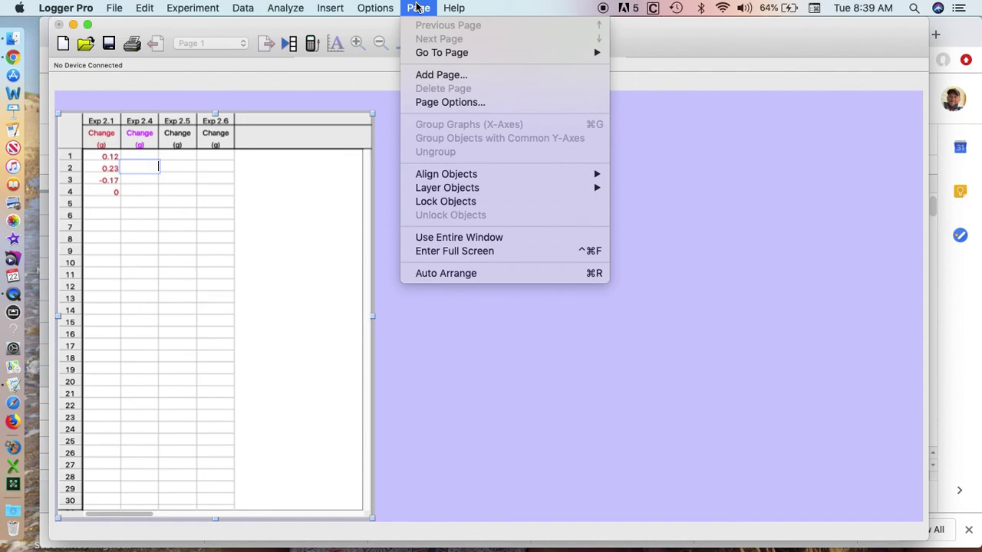
left_click(425, 74)
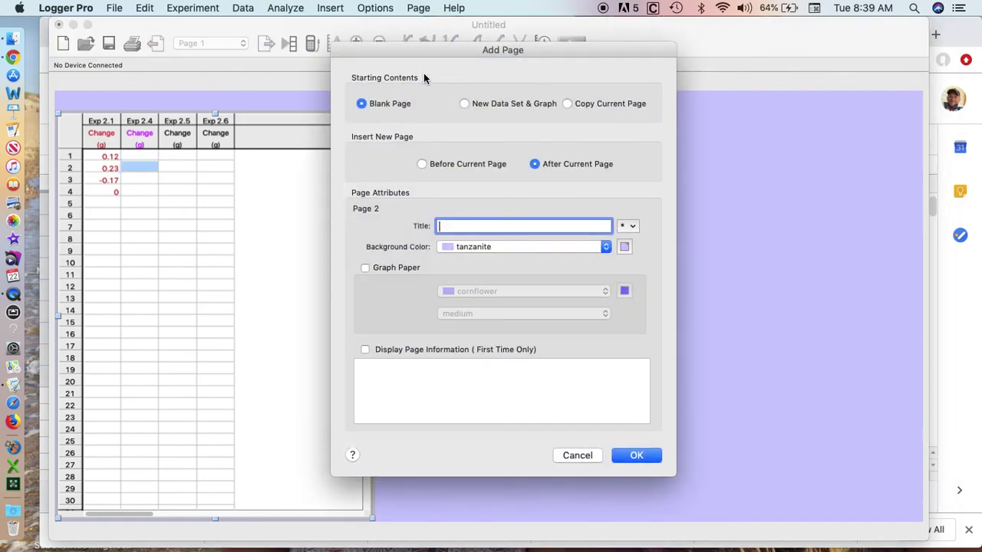
type("test")
key("BackSpace")
key("BackSpace")
key("BackSpace")
type("istogram")
left_click(634, 457)
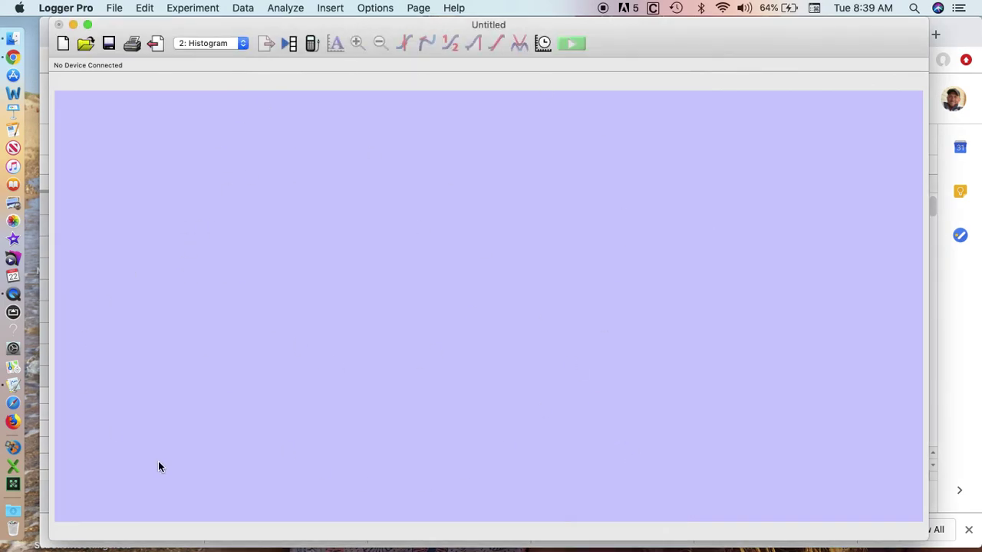
- Insert a histogram graph on the Histogram page
left_click(330, 8)
mouse_move(331, 38)
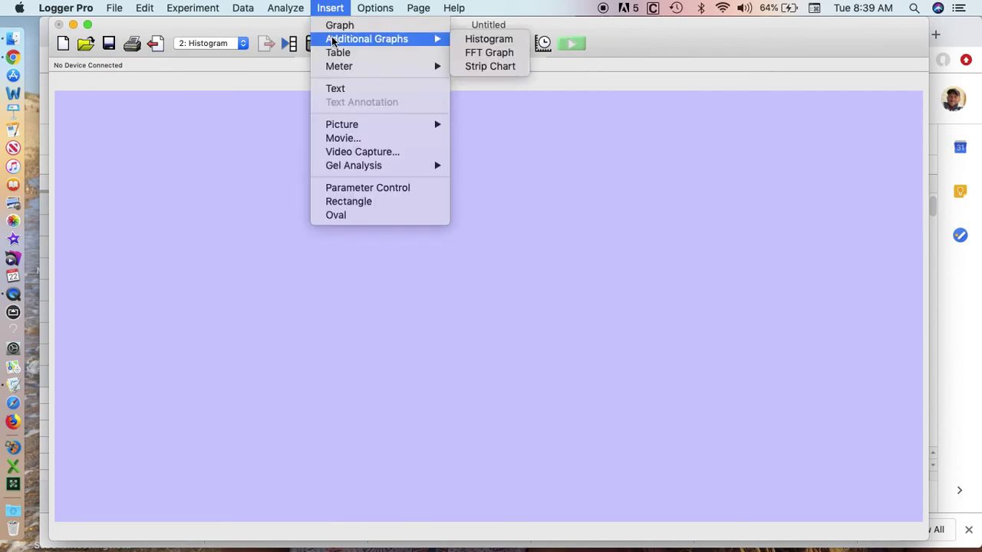
left_click(485, 39)
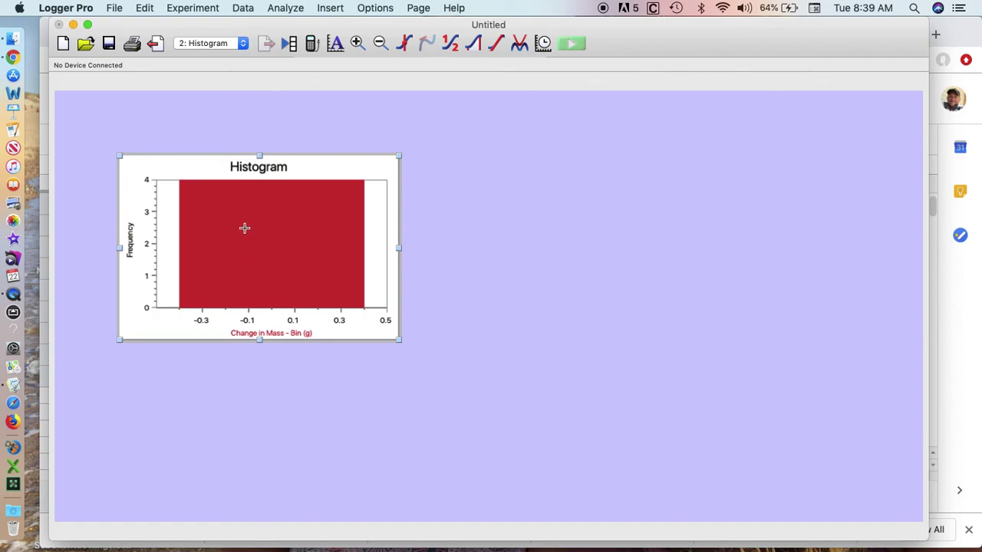
- Flip to Page 1 and back to the Histogram page
left_click(156, 43)
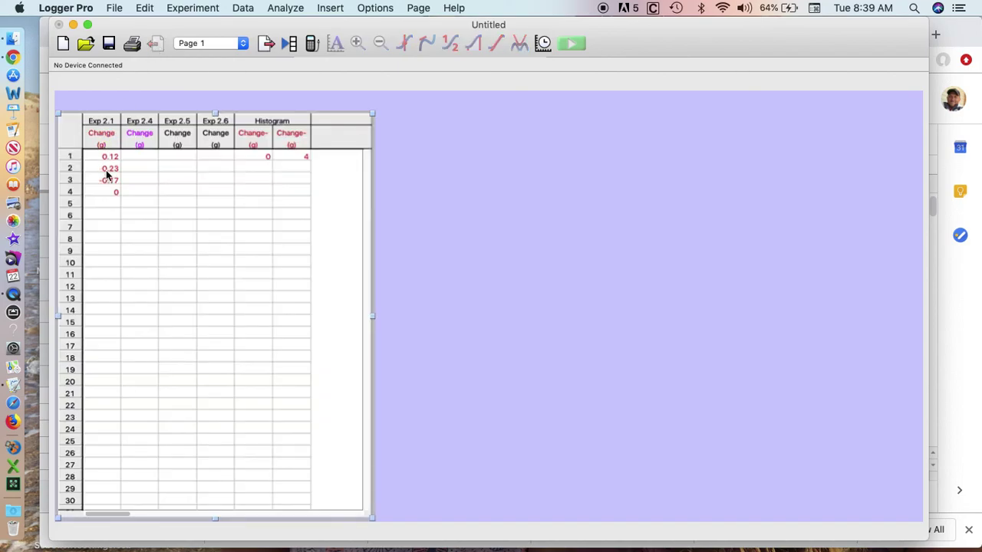
left_click(265, 44)
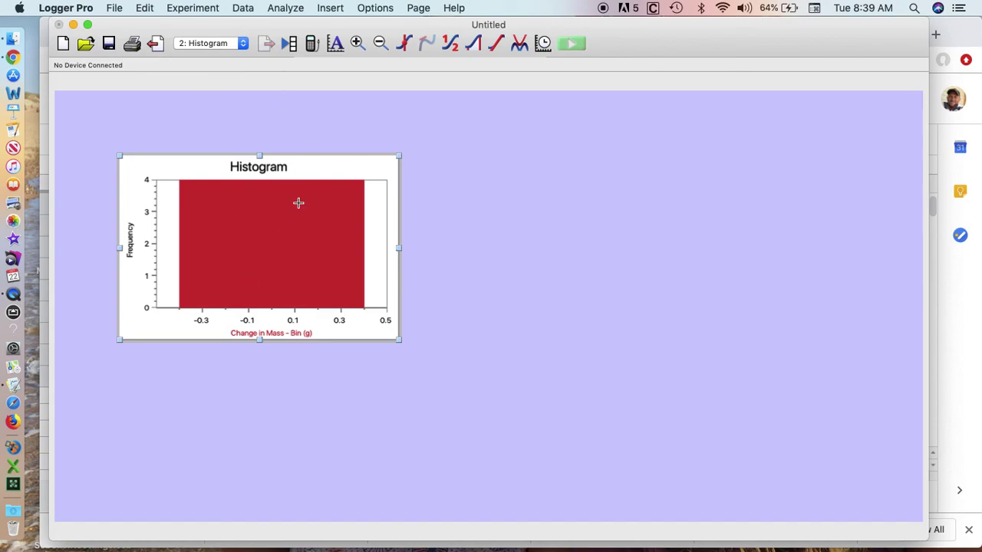
left_click(116, 7)
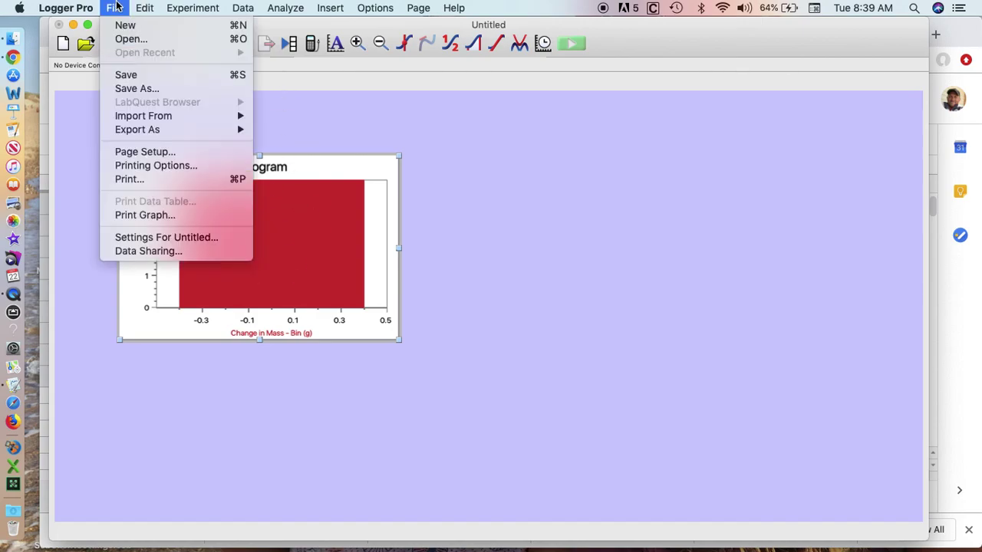
mouse_move(361, 9)
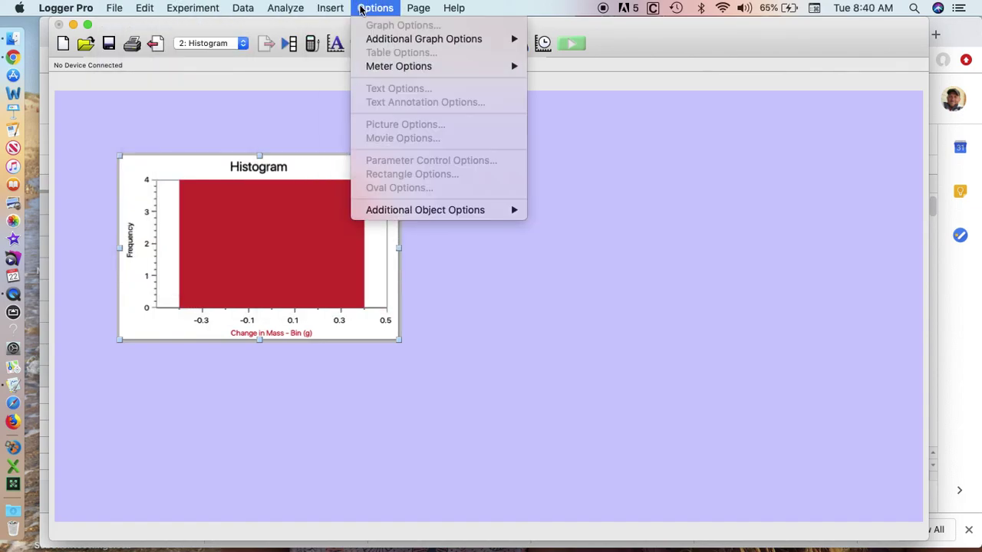
mouse_move(431, 9)
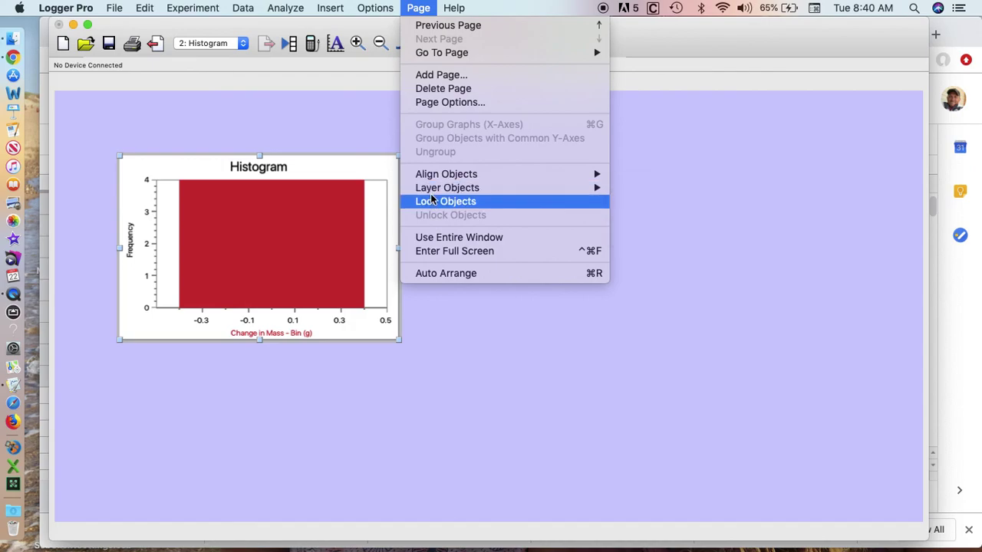
left_click(434, 273)
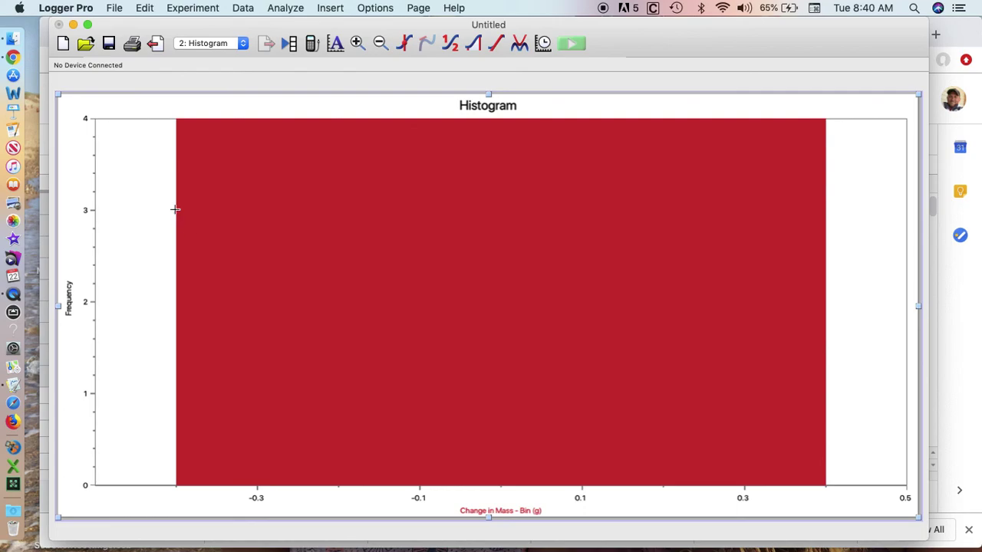
- Label the histogram axes Count and Change in Mass (g)
double_click(118, 175)
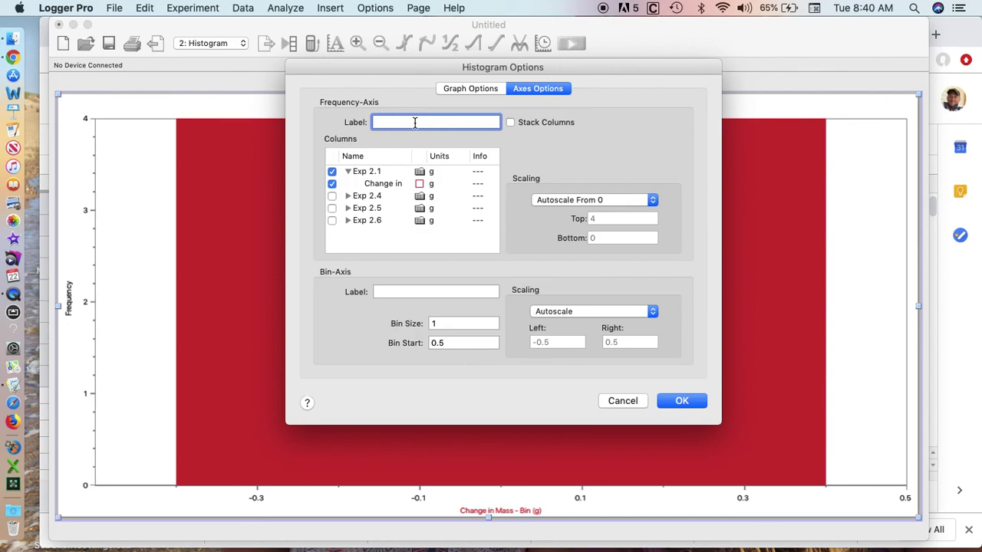
type("Count")
left_click(421, 292)
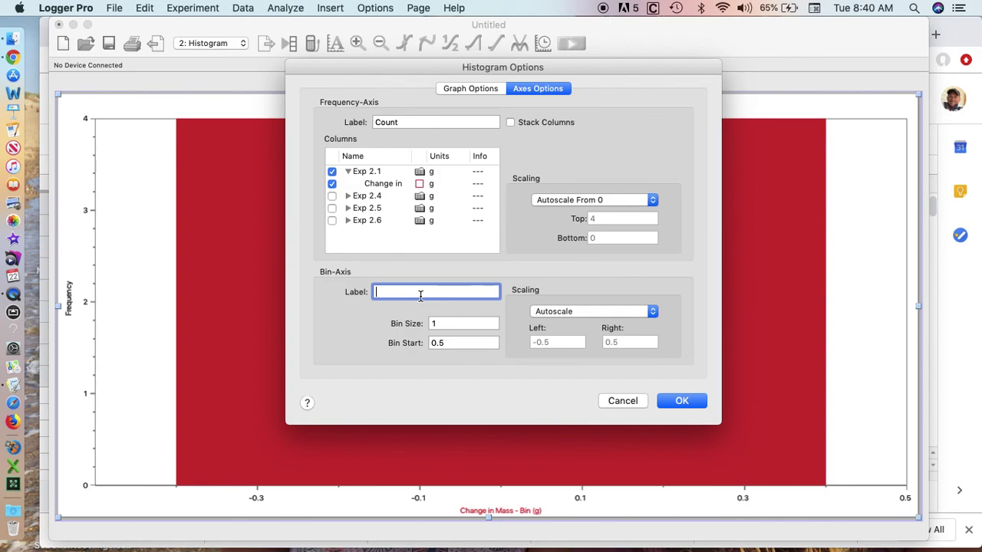
type("CHange")
key("BackSpace")
key("BackSpace")
key("BackSpace")
type("ange in Mass (g)")
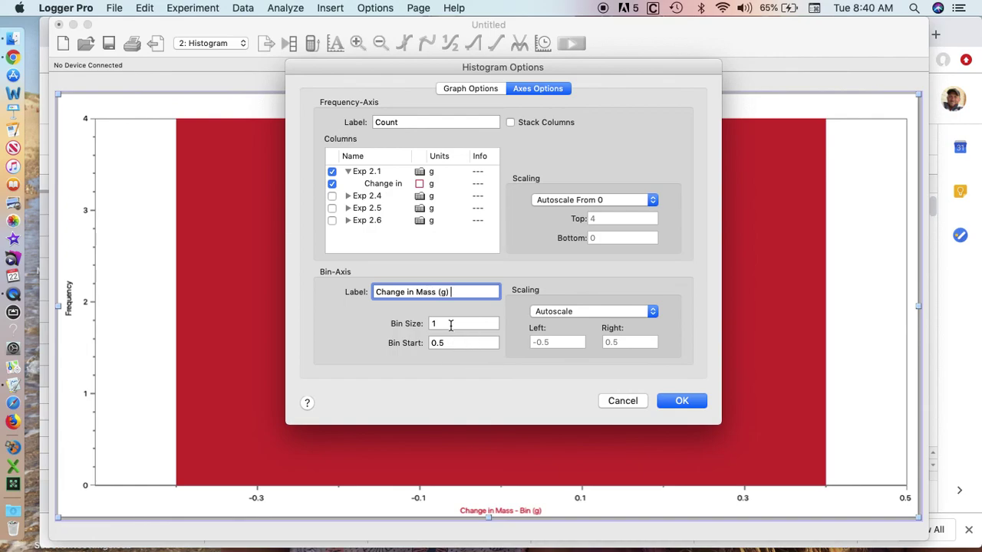
- Set bin size 0.1 and bin start 0.05, and include Exp 2.4, 2.5 and 2.6
left_click(449, 323)
key("BackSpace")
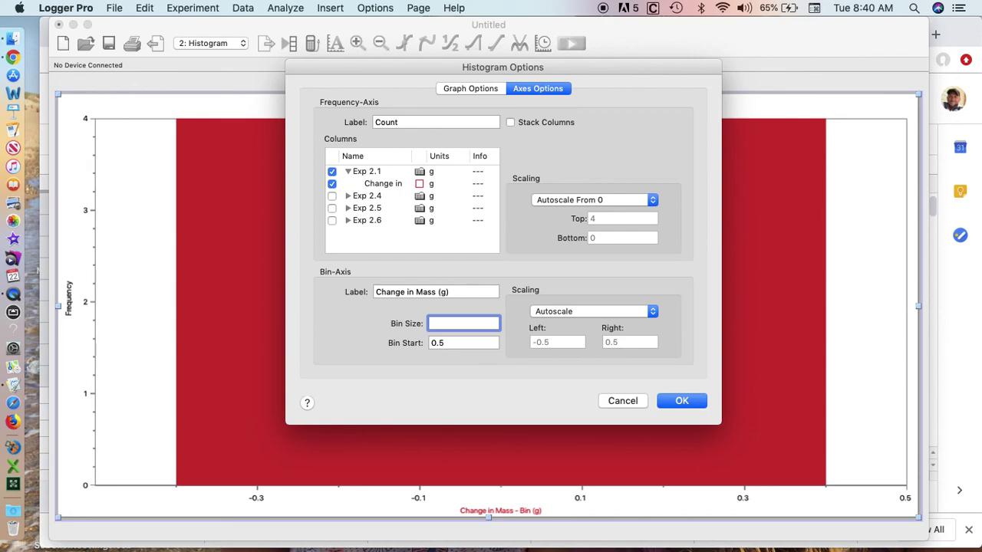
type(".1")
left_click(455, 343)
key("BackSpace")
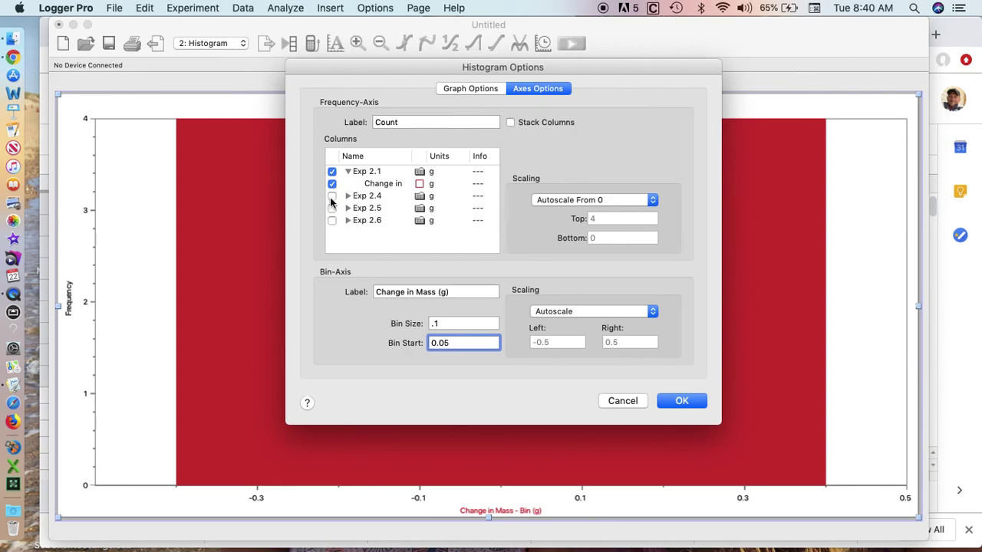
left_click(332, 196)
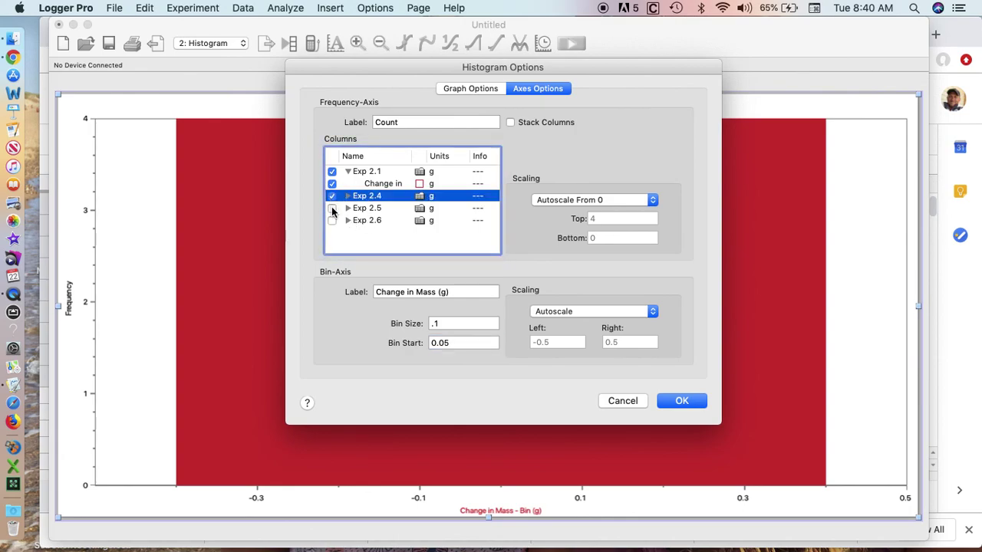
left_click(332, 208)
left_click(332, 220)
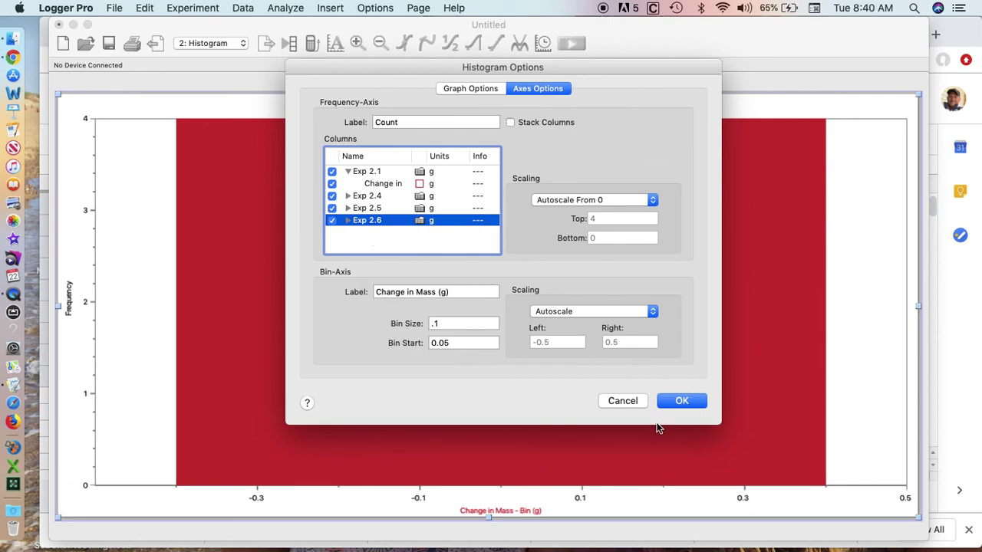
left_click(678, 401)
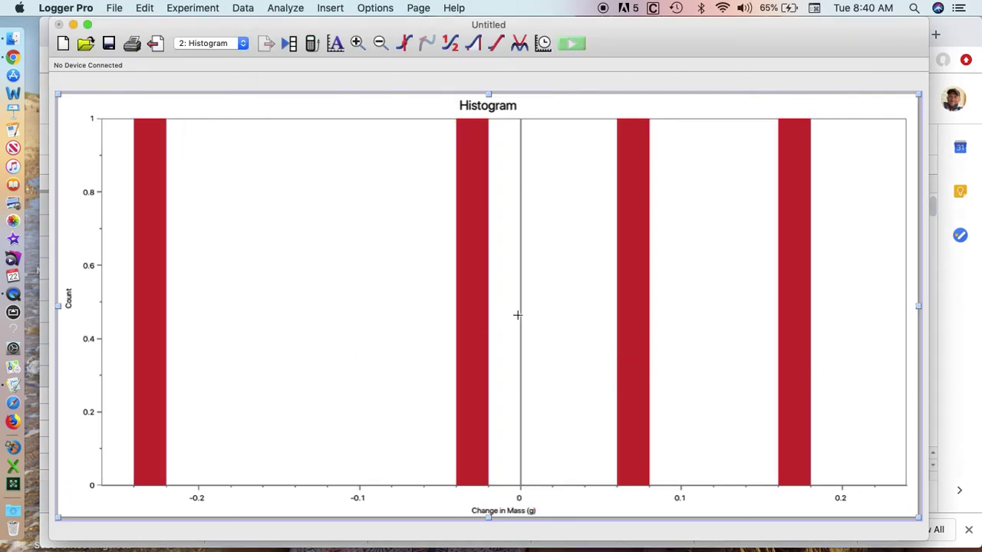
- Retitle the histogram 'Changes in Mas in different situations' in Graph Options
double_click(346, 195)
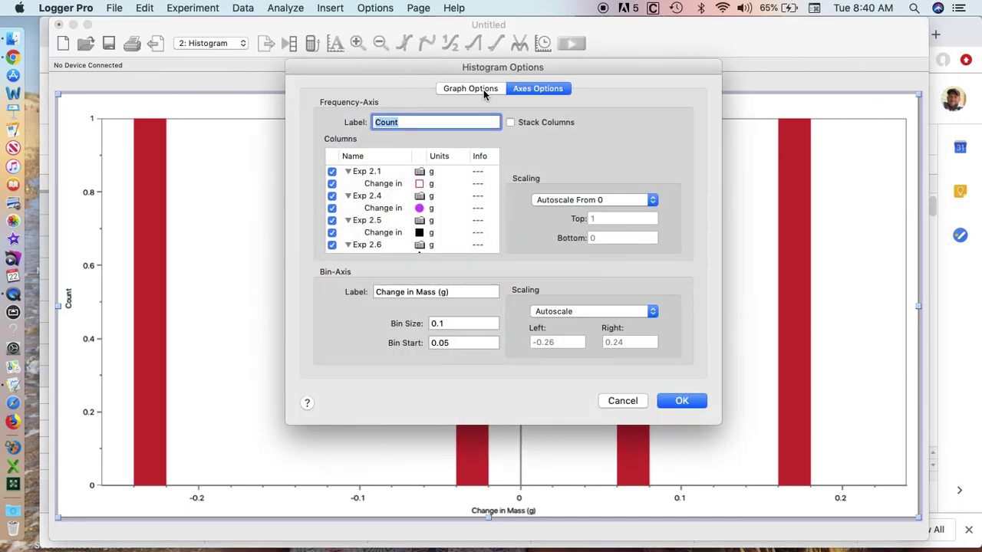
left_click(462, 89)
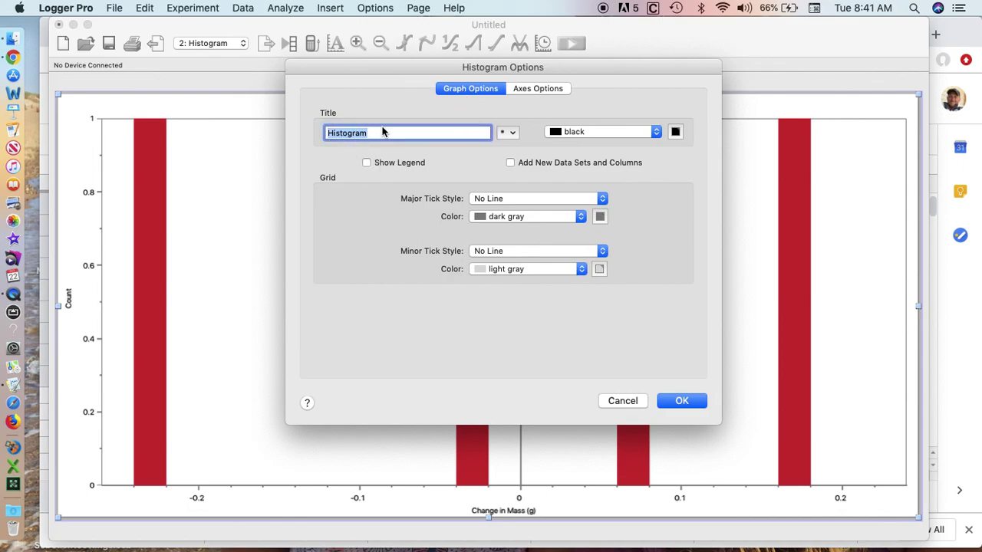
type("CHang")
key("BackSpace")
key("BackSpace")
type("Changes in Mas in dif")
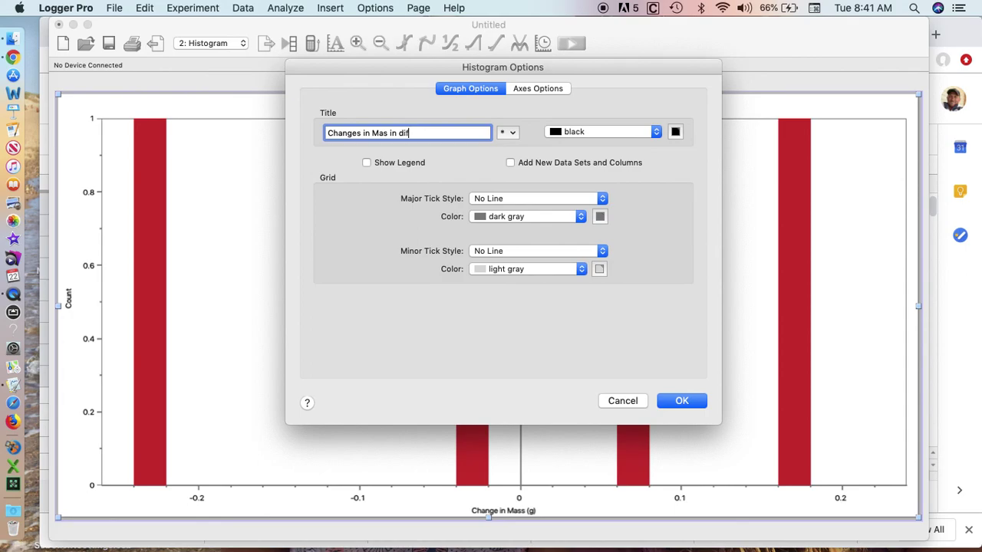
type("ferent situations")
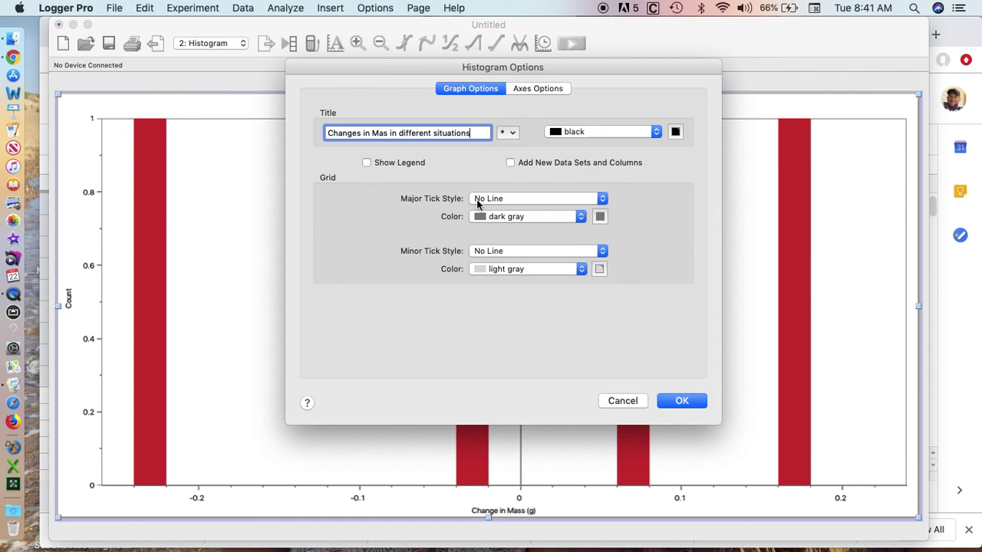
- Set the major gridlines to a solid tick style and apply the changes
left_click(479, 201)
left_click(481, 209)
left_click(683, 401)
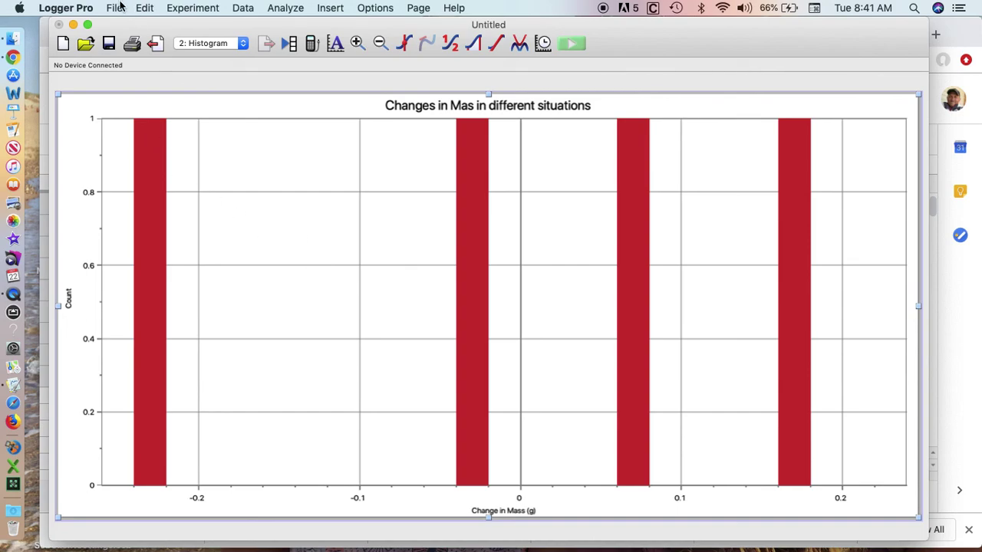
double_click(263, 220)
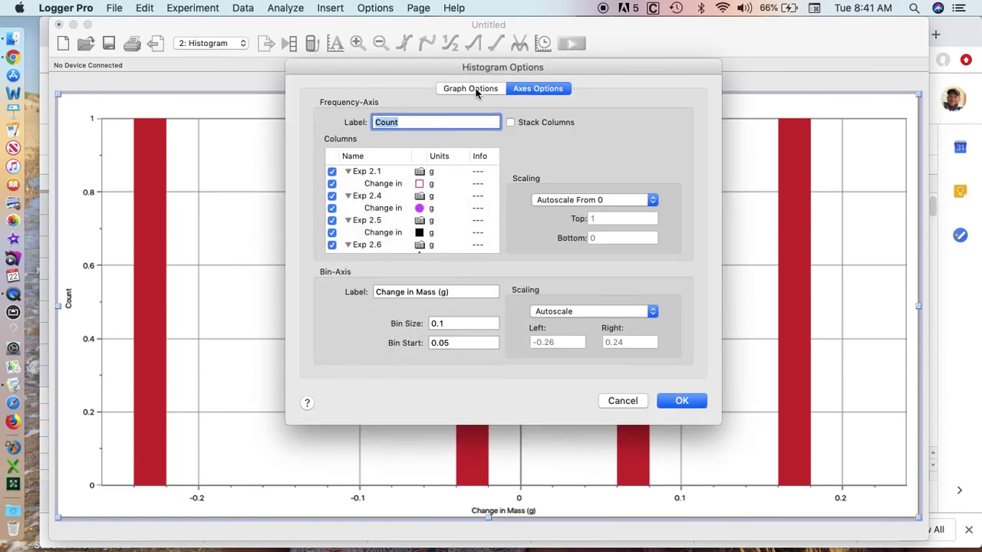
- Set both the bin axis and count axis scaling to Autoscale Larger
left_click(563, 313)
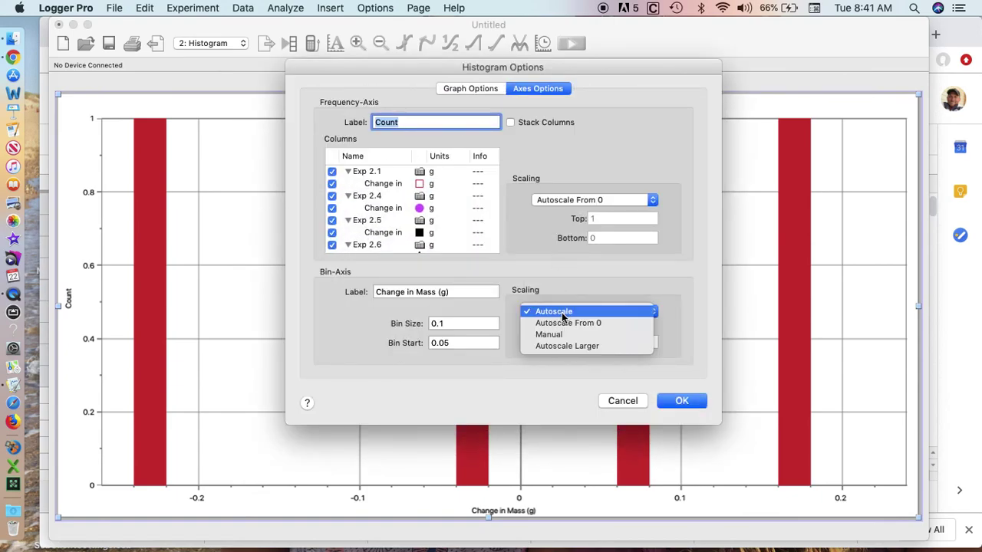
left_click(563, 346)
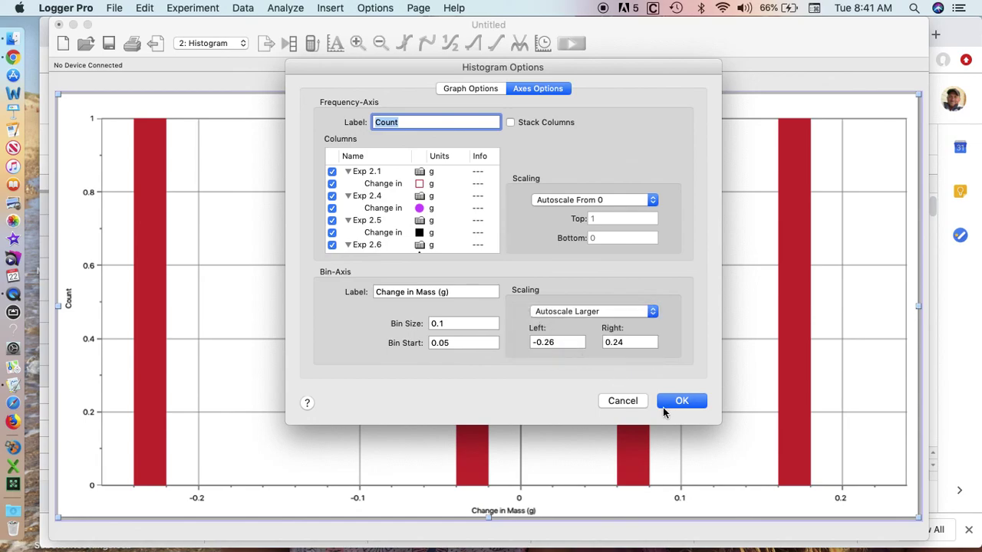
left_click(678, 404)
double_click(355, 291)
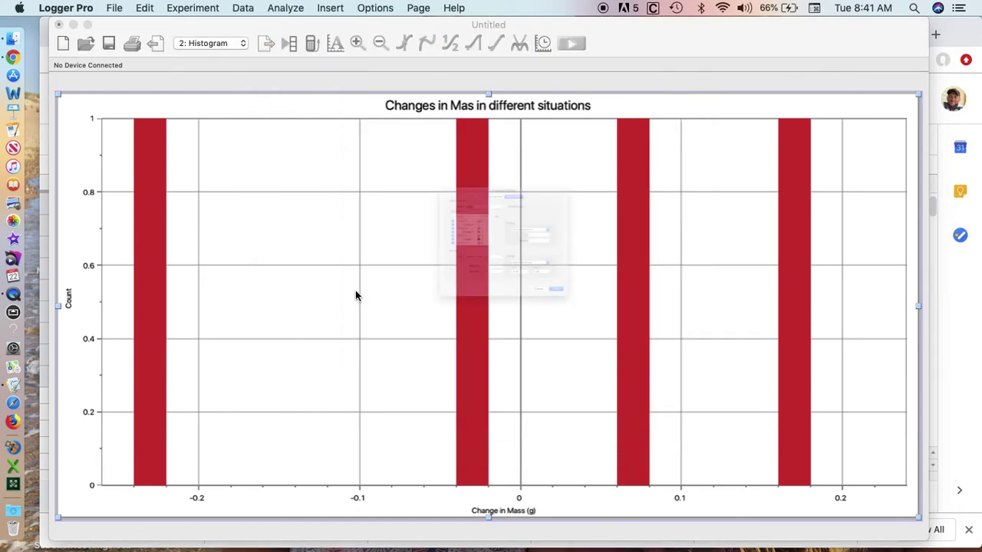
left_click(577, 199)
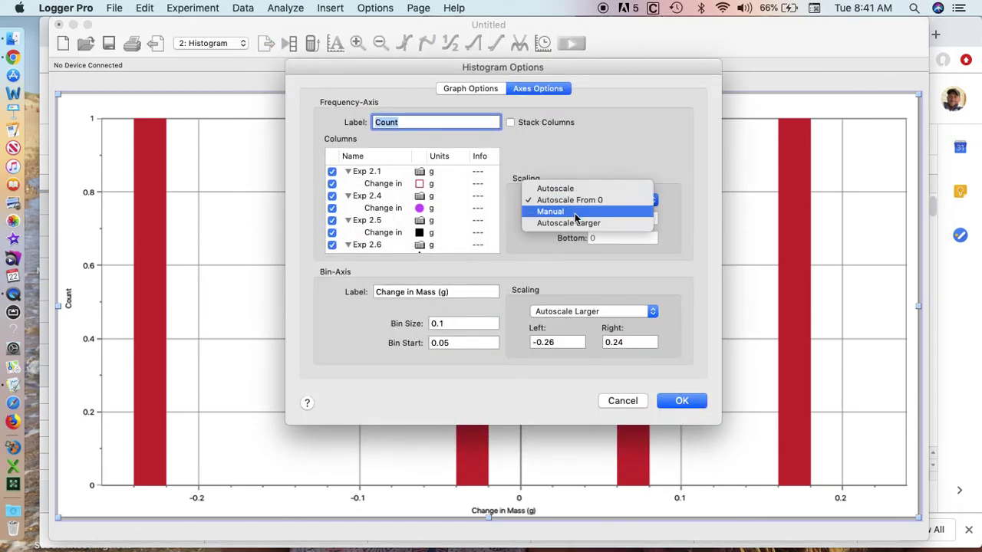
left_click(568, 223)
left_click(682, 402)
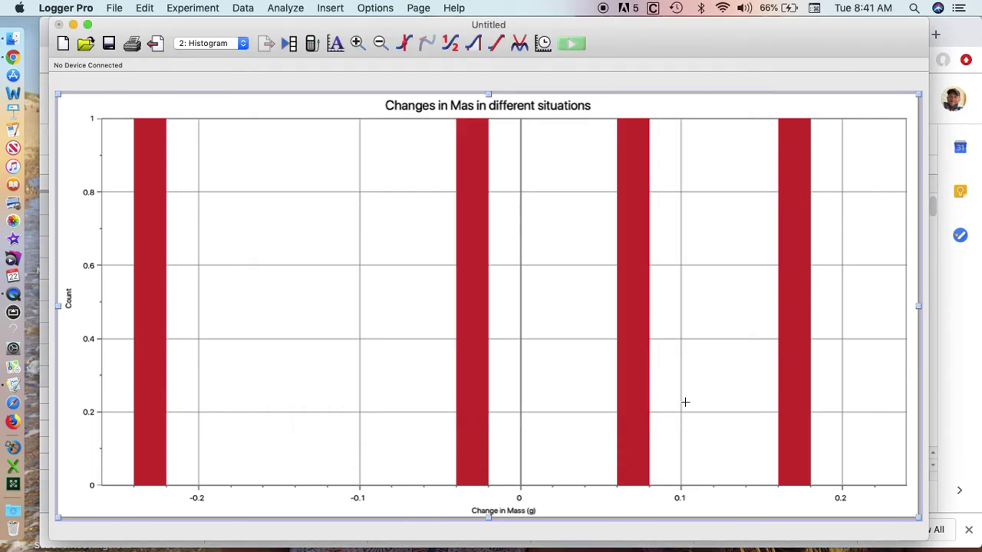
- Make the count axis run from bottom 0 to top 2
double_click(405, 301)
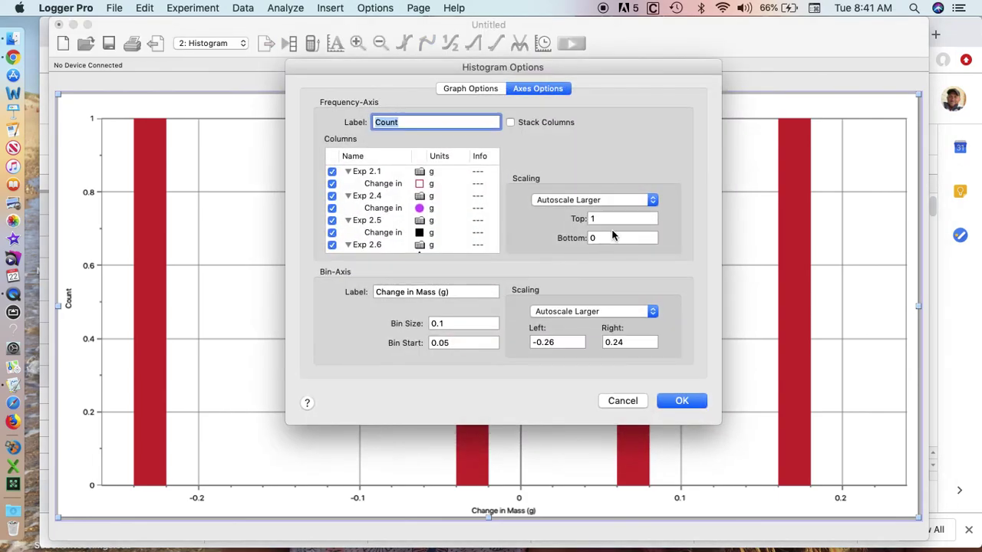
double_click(614, 238)
key("BackSpace")
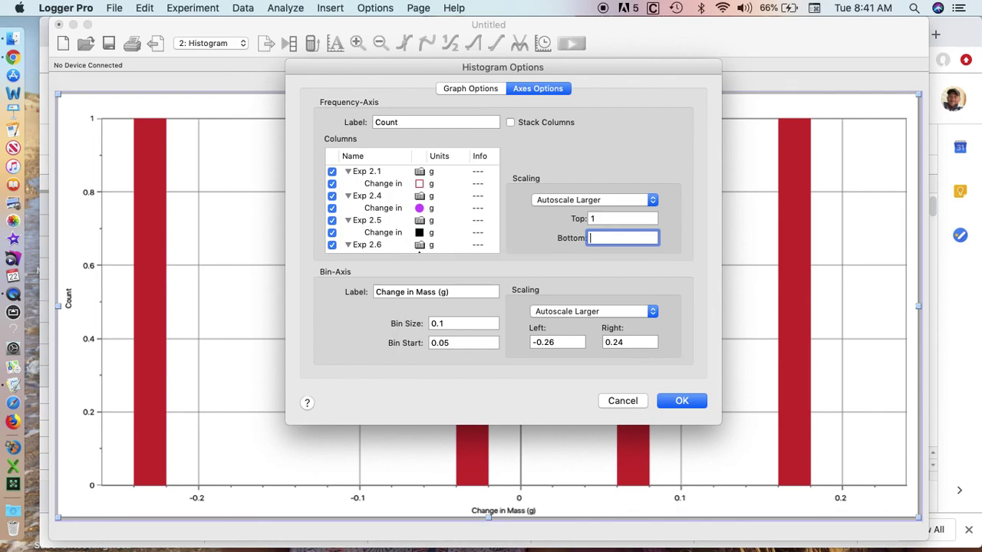
double_click(611, 218)
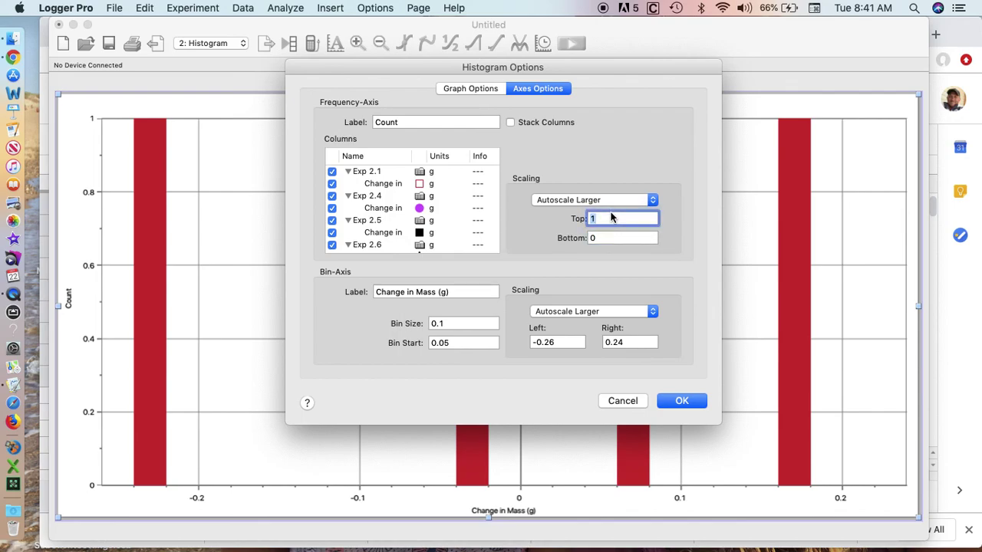
type("2")
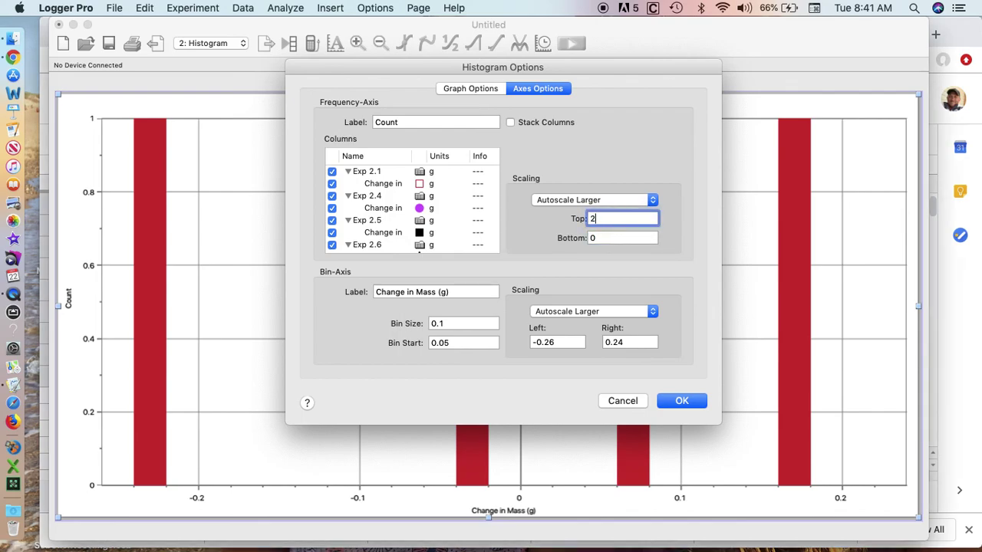
key("Return")
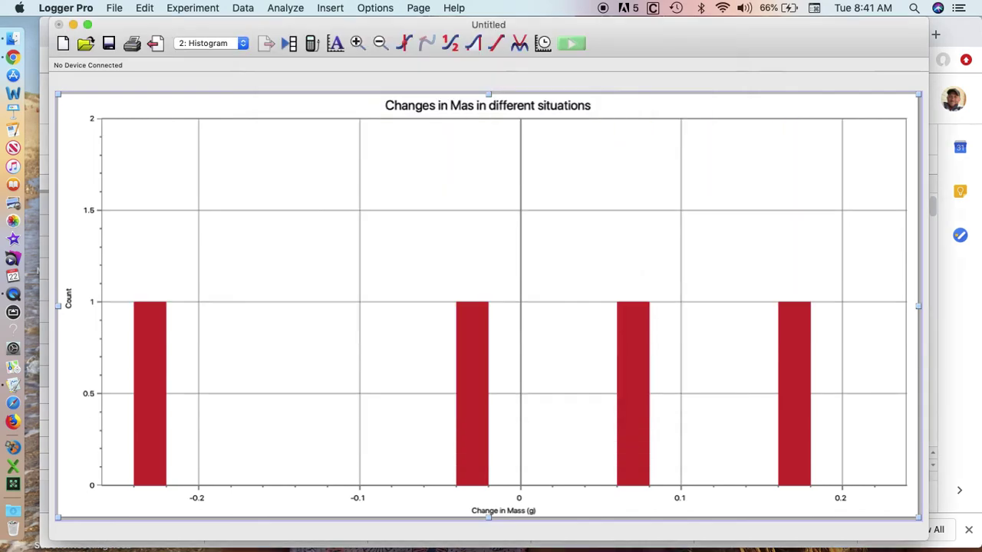
double_click(405, 236)
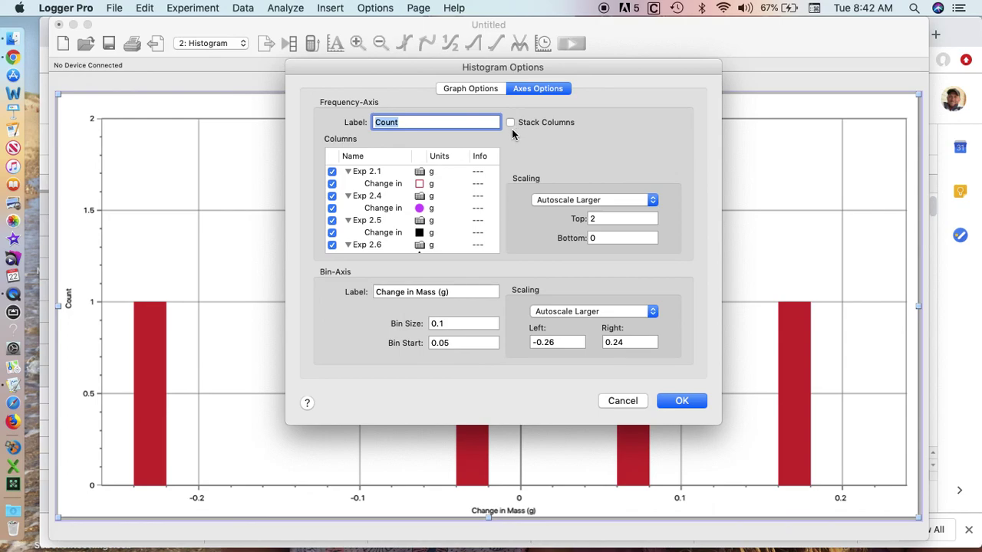
left_click(683, 401)
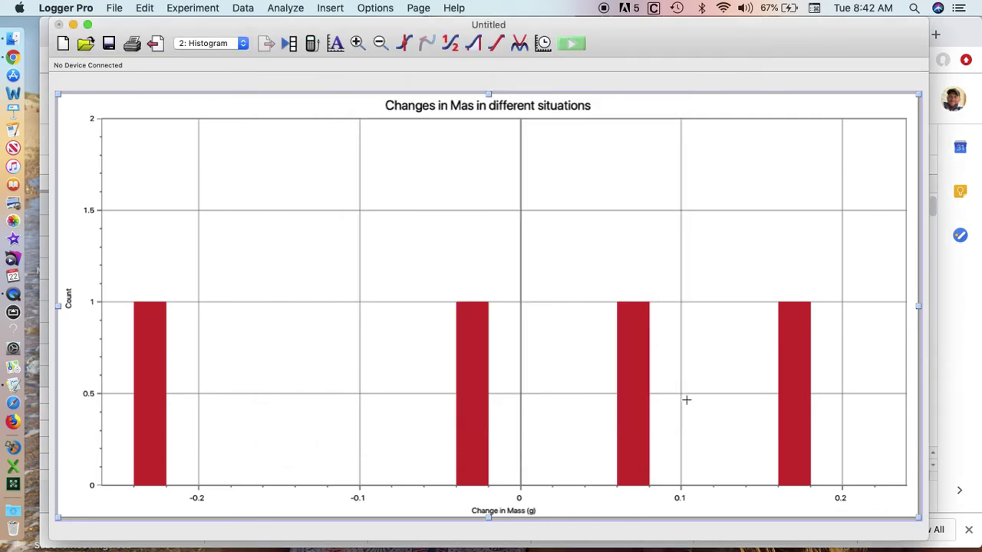